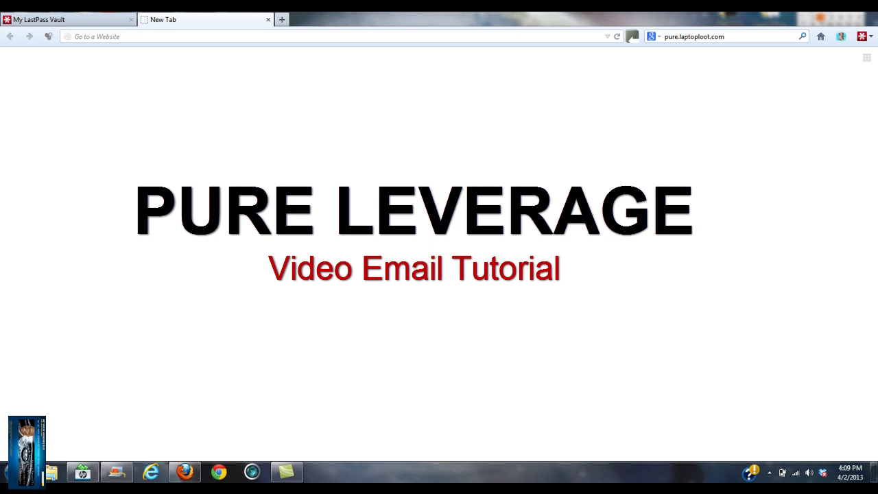
Step: Log into GVO, open the Pure Leverage dashboard and expand Level 1 Marketing suite
left_click(299, 35)
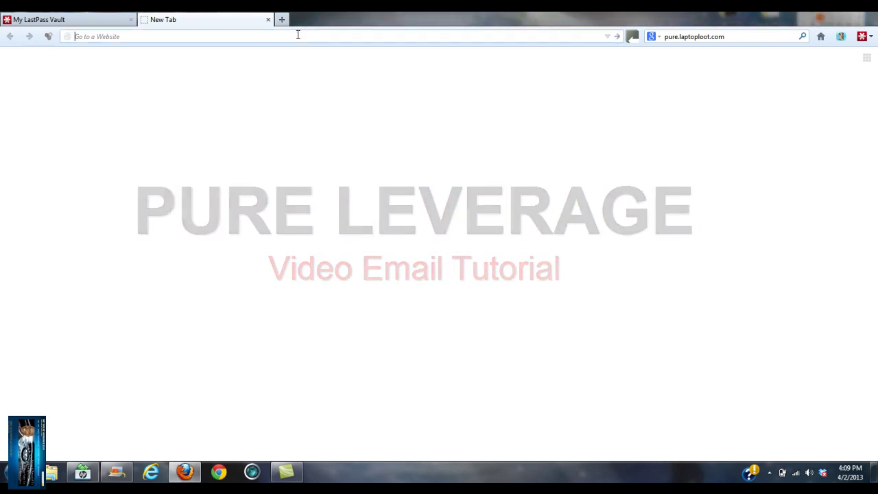
type("g")
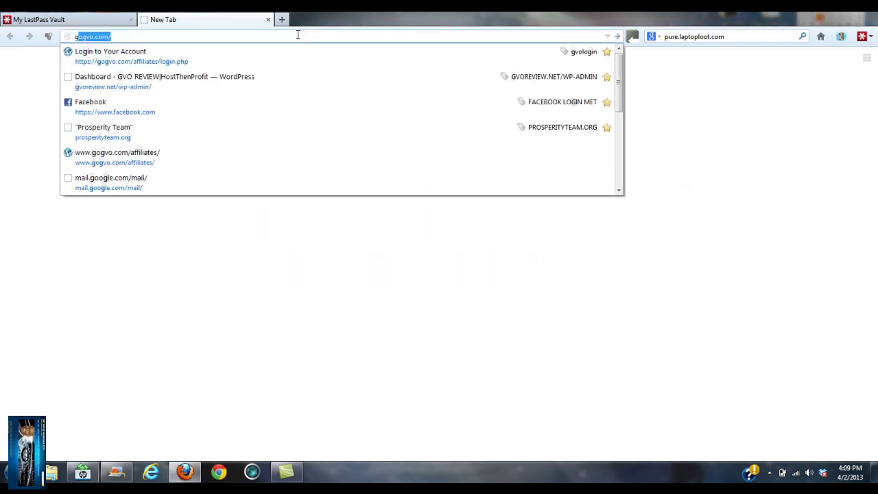
type("vol")
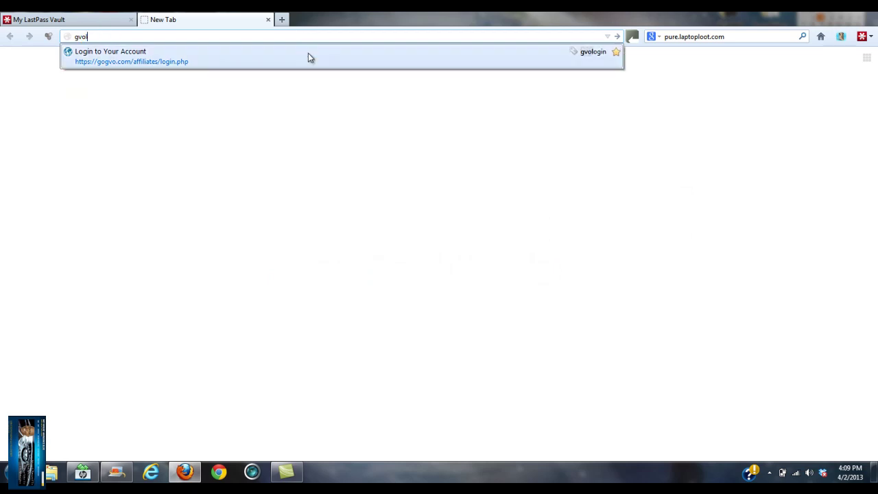
left_click(310, 59)
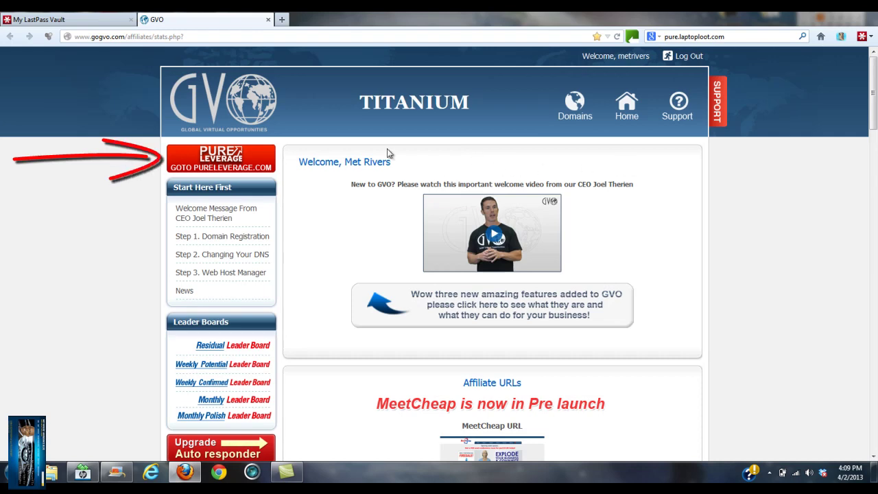
left_click(230, 156)
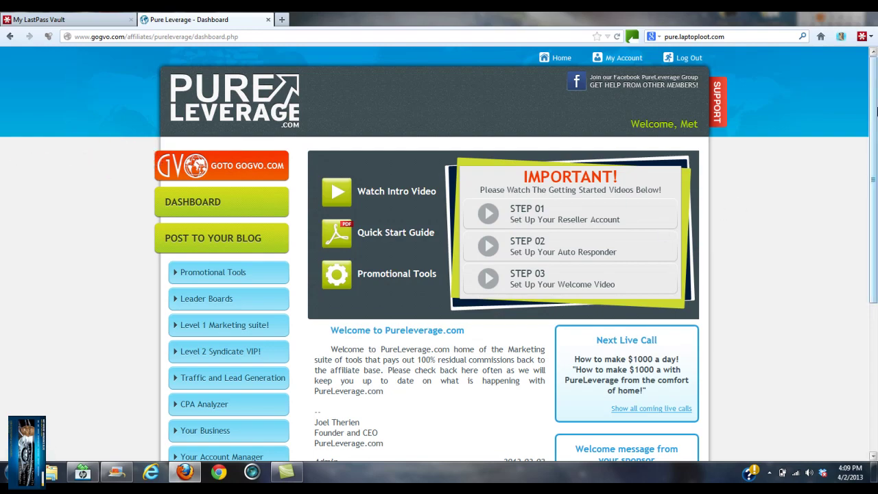
mouse_move(877, 111)
left_mouse_down()
mouse_move(876, 216)
mouse_move(875, 171)
mouse_move(876, 199)
left_mouse_up()
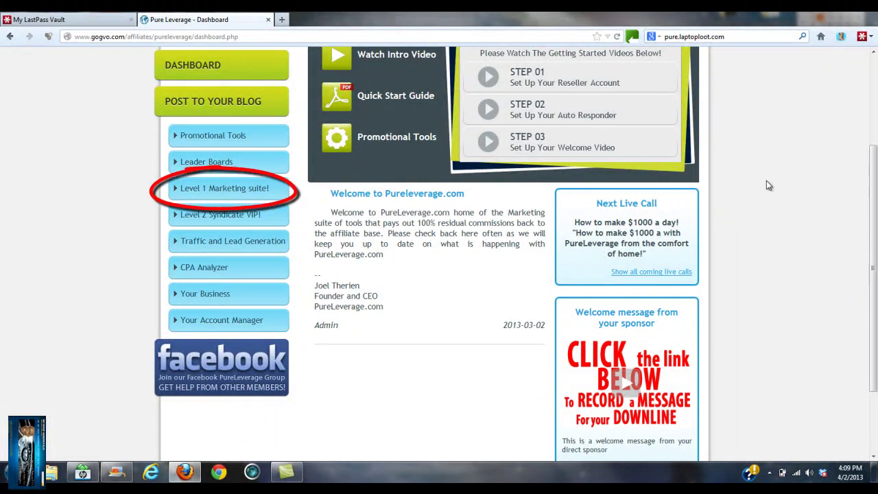
left_click(228, 192)
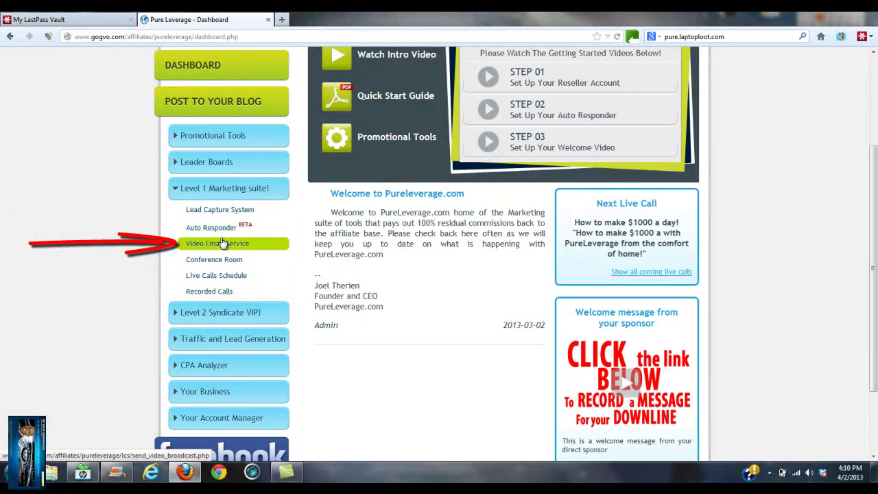
Step: Open Video Email Service and try selecting campaigns such as Pureleverage Lead, Customers, Resellers and VIP
left_click(221, 244)
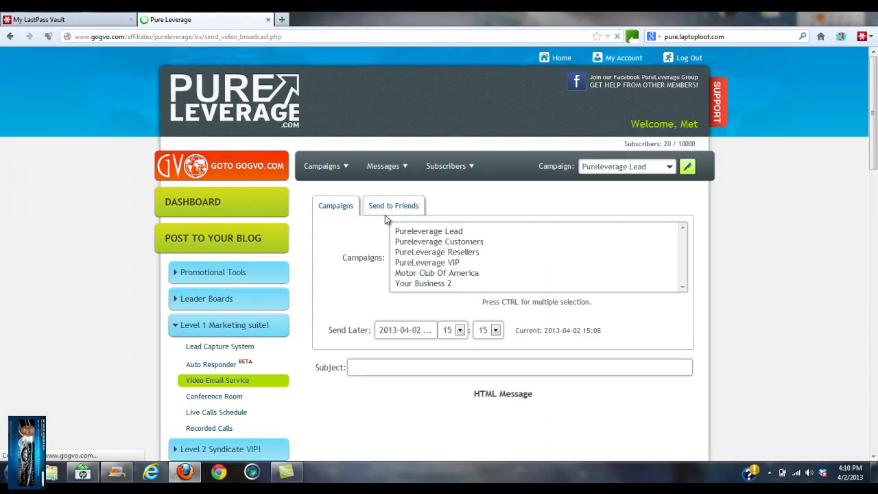
left_click_drag(446, 235, 444, 204)
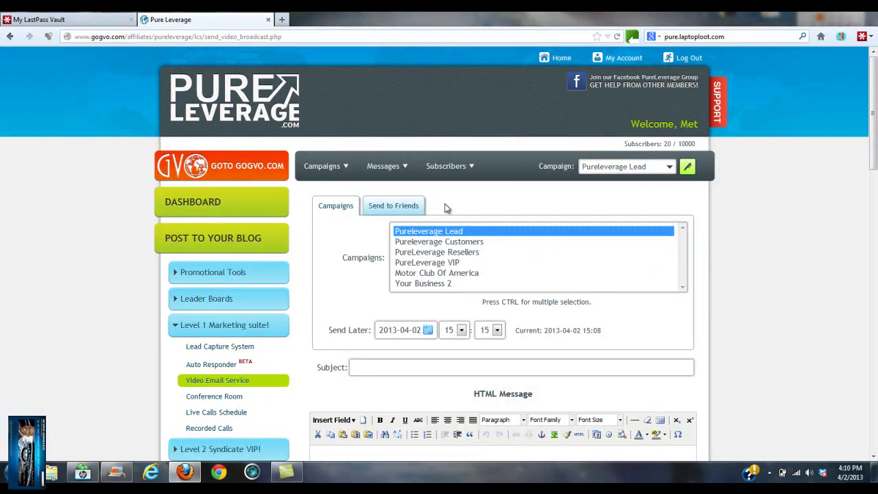
left_click(465, 242)
left_click(463, 254)
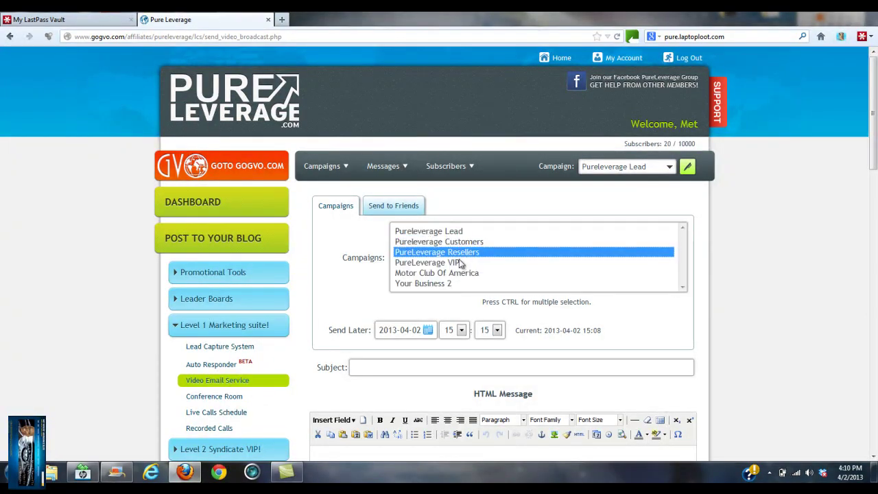
left_click(458, 263)
left_click(452, 253, "ctrl")
left_click(454, 243, "ctrl")
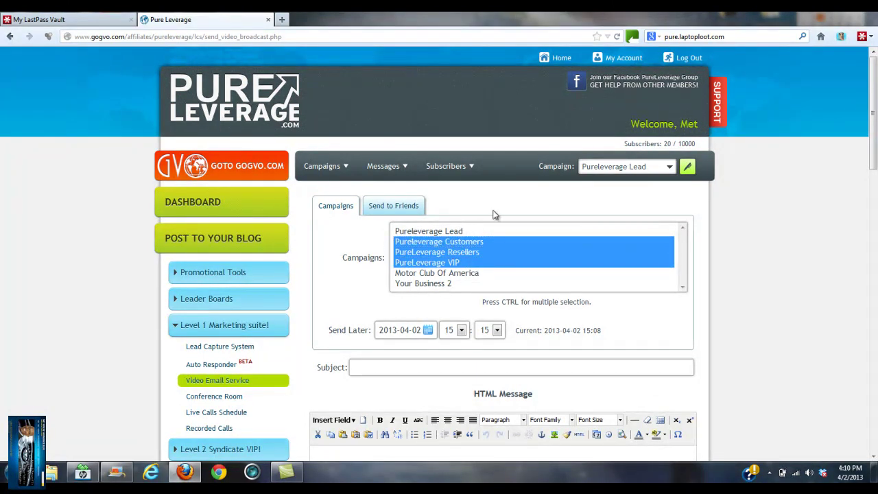
left_click(500, 283)
left_click(451, 275)
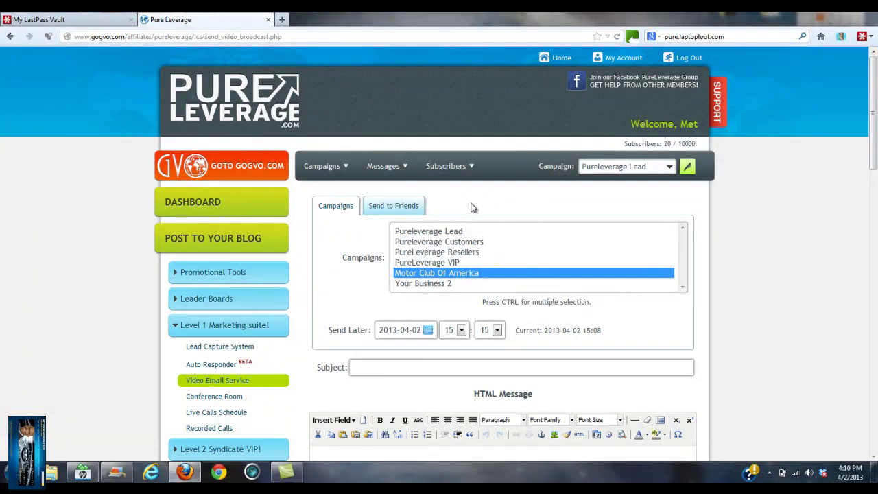
left_click(454, 233)
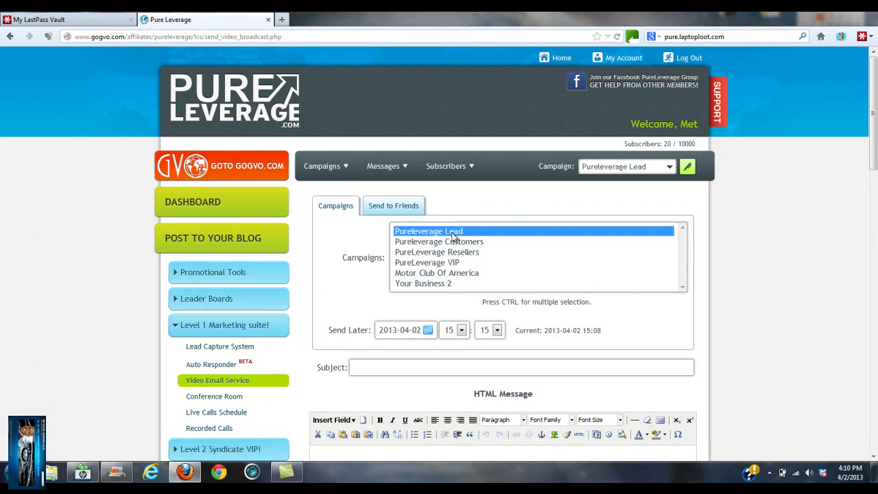
Step: Switch to Send to Friends and enter the friend's e-mail address in the Emails box
left_click(404, 206)
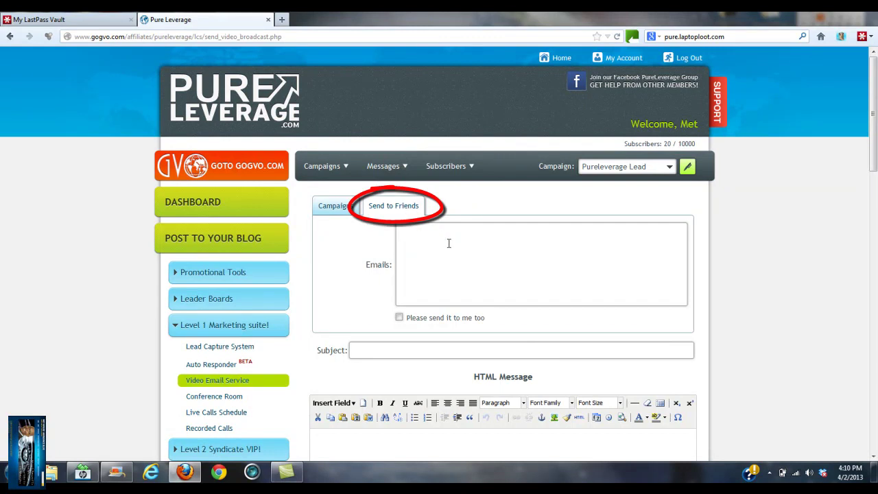
key("BackSpace")
key("BackSpace")
key("BackSpace")
key("BackSpace")
key("BackSpace")
key("BackSpace")
key("BackSpace")
key("BackSpace")
key("BackSpace")
key("BackSpace")
key("BackSpace")
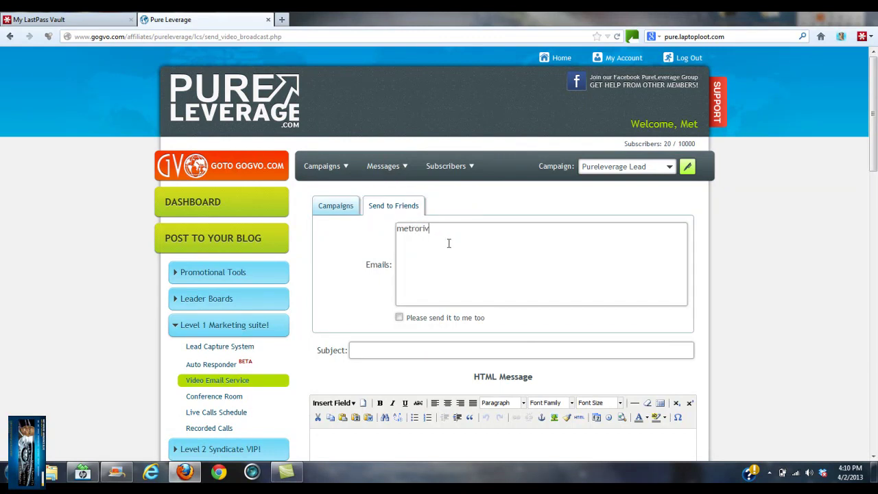
key("BackSpace")
key("BackSpace")
key("BackSpace")
Step: Tick 'Please send it to me too' and enter subject 'Pure Leverage Video Email Tutorial test'
left_click(399, 318)
left_click_drag(874, 109, 873, 189)
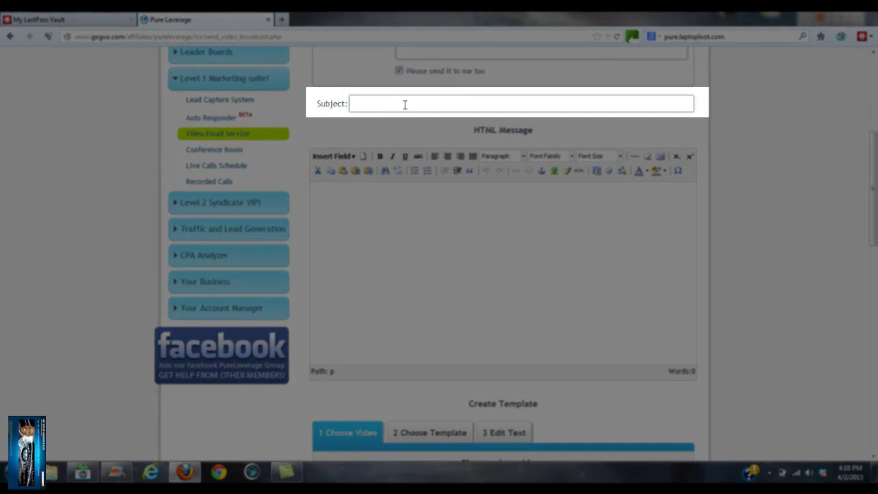
left_click(405, 104)
type("Pure")
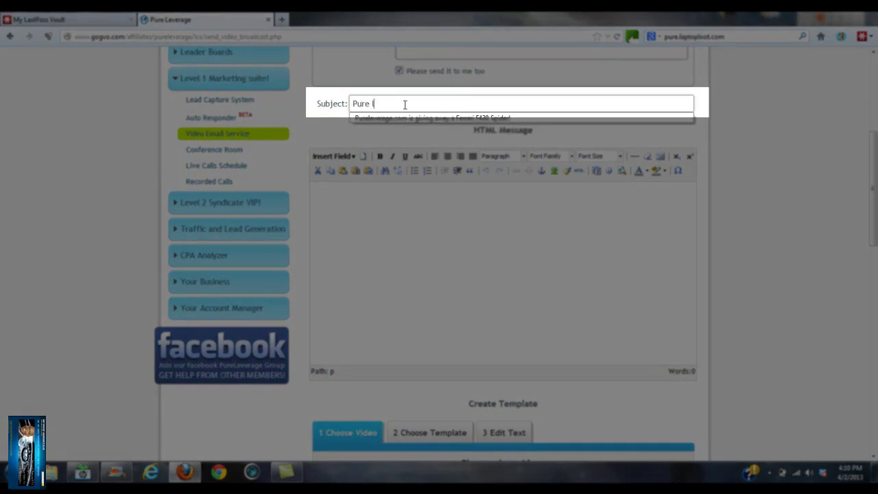
type(" Leve")
type("rage Vid")
type("eo Email T")
type("u")
key("BackSpace")
type("utorial")
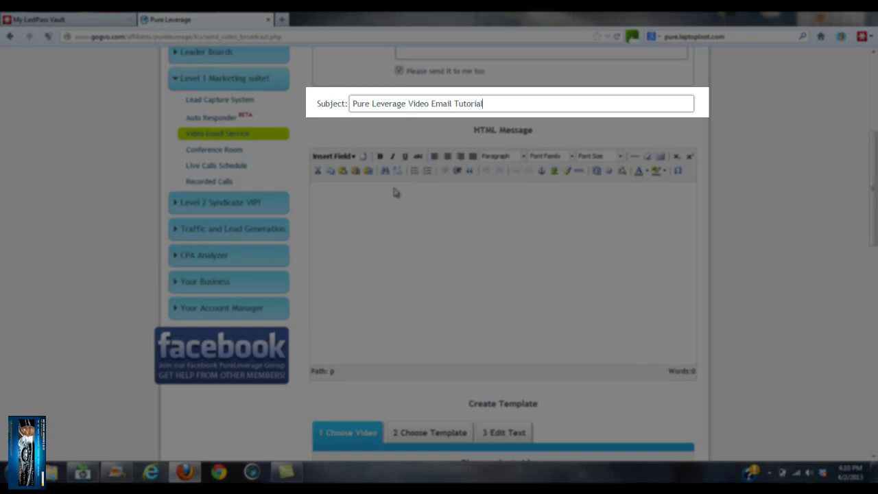
type(" test")
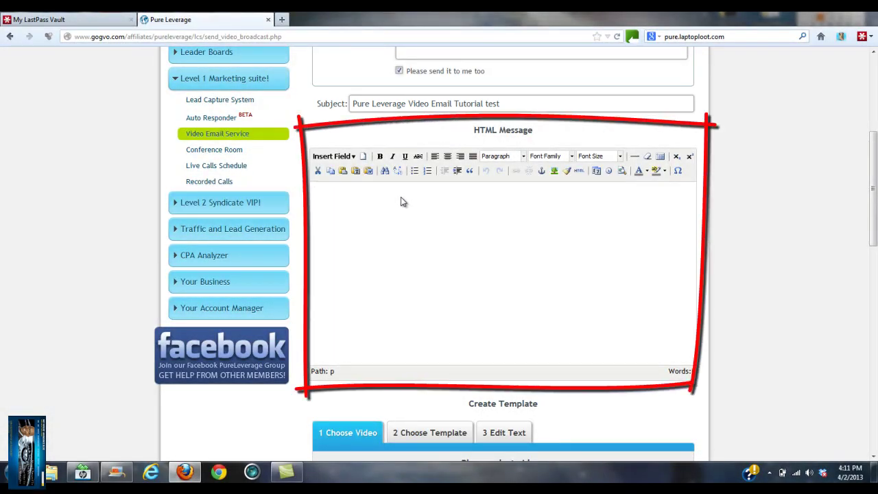
Step: Insert the SUBSCRIBER First Name field and write 'Hey guys, try out the new tool suite… have at our disposal now'
left_click(333, 156)
mouse_move(350, 218)
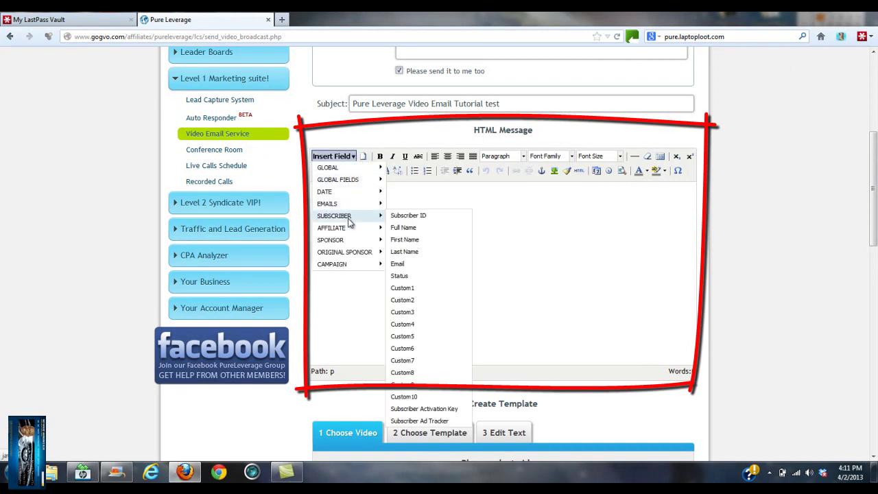
left_click(404, 239)
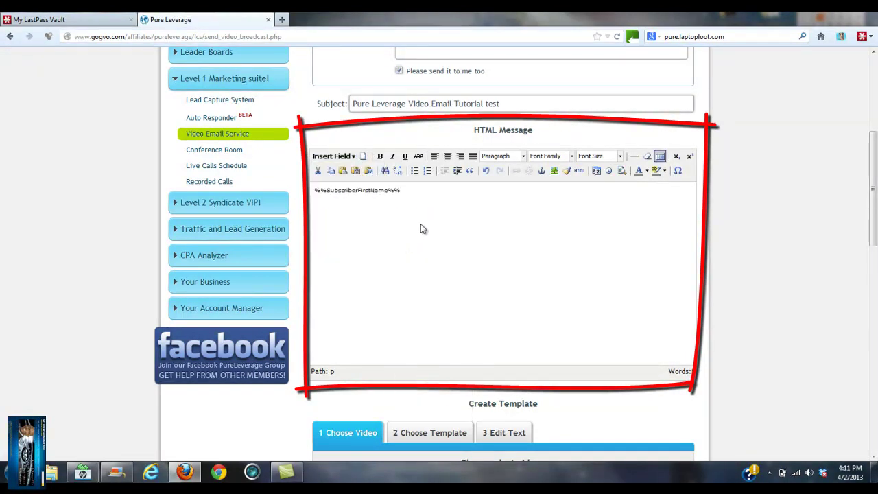
key("Return")
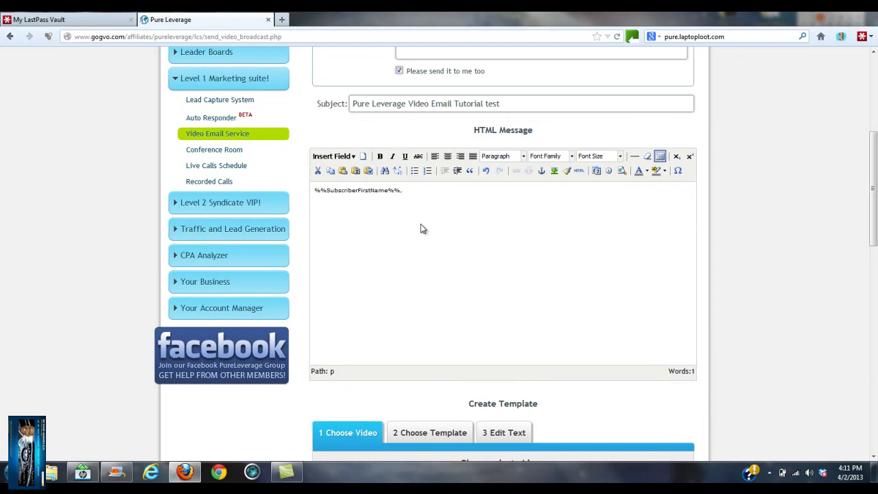
type("Hey guys, try out the new tool suite with")
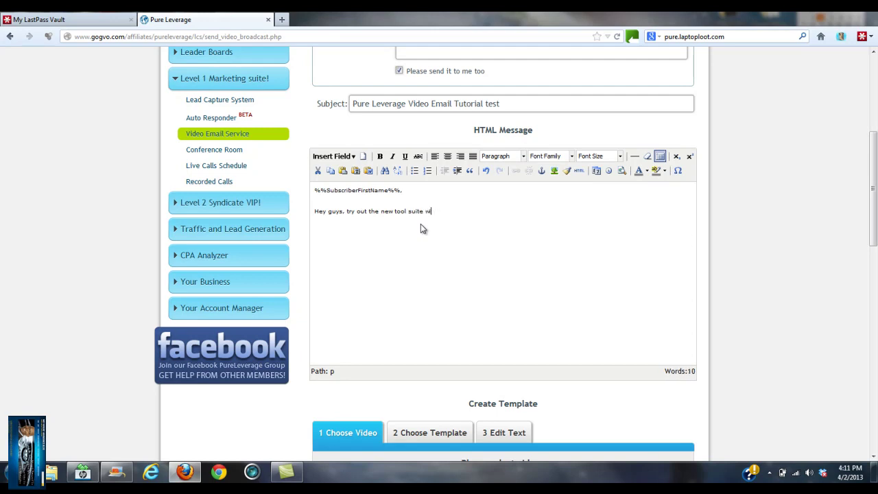
key("Return")
type("Yes I")
key("BackSpace")
key("BackSpace")
key("BackSpace")
key("BackSpace")
key("BackSpace")
key("BackSpace")
key("Return")
type("Yes I")
key("BackSpace")
key("BackSpace")
key("BackSpace")
key("BackSpace")
key("BackSpace")
type("have at our disposal now")
key("Return")
key("Return")
type("HTTP://PURE.L")
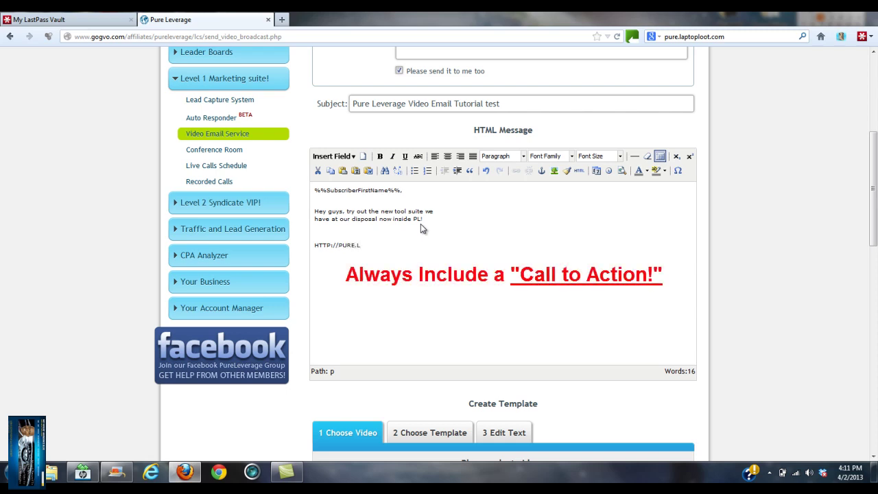
type("APTOPLOOT.COM")
key("Return")
key("Return")
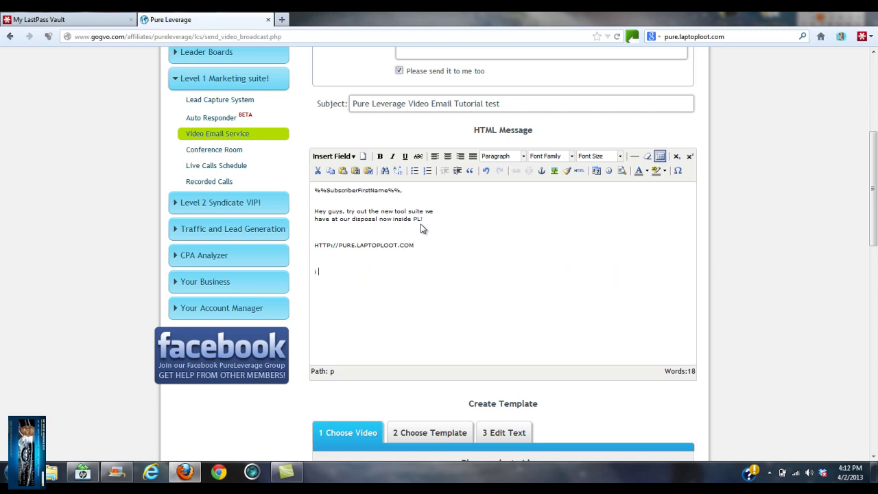
type("Ch")
key("BackSpace")
key("BackSpace")
type("I look forward to working with you")
key("BackSpace")
type("u!")
Step: Sign the message with your name and phone number
key("Return")
type("Met")
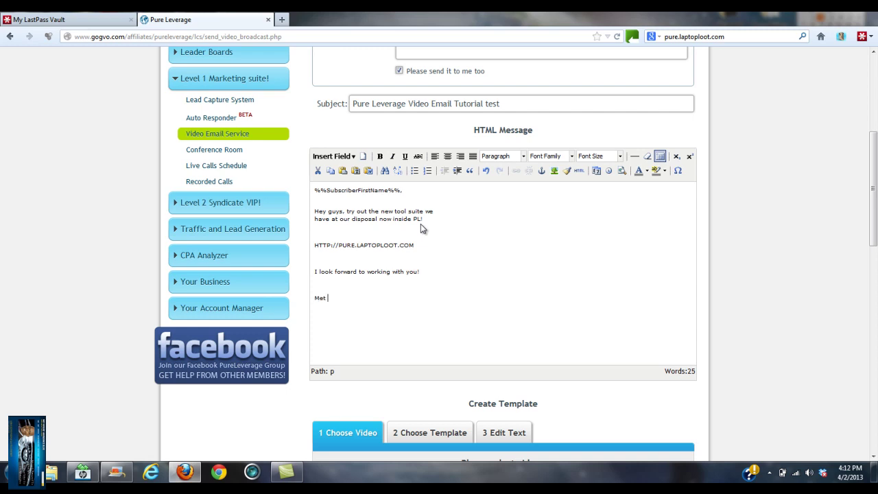
type(" Rivera")
key("BackSpace")
key("BackSpace")
key("BackSpace")
key("BackSpace")
type("ers ")
triple_click(399, 247)
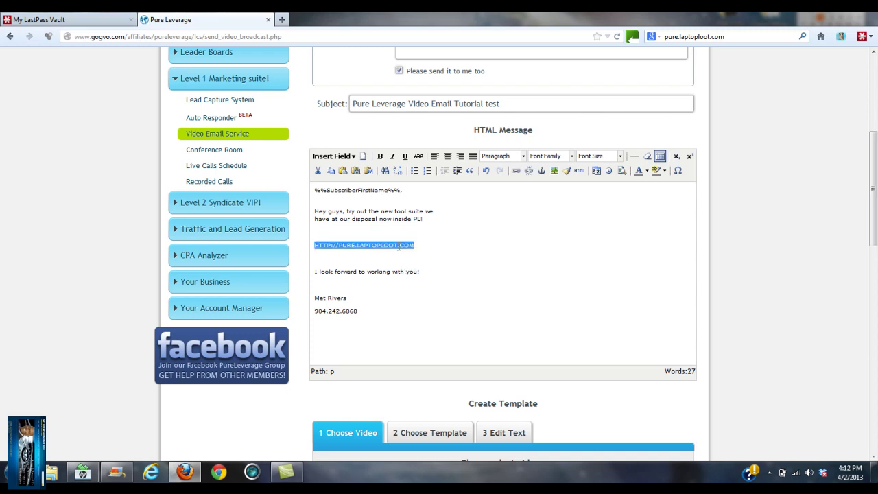
left_click(519, 170)
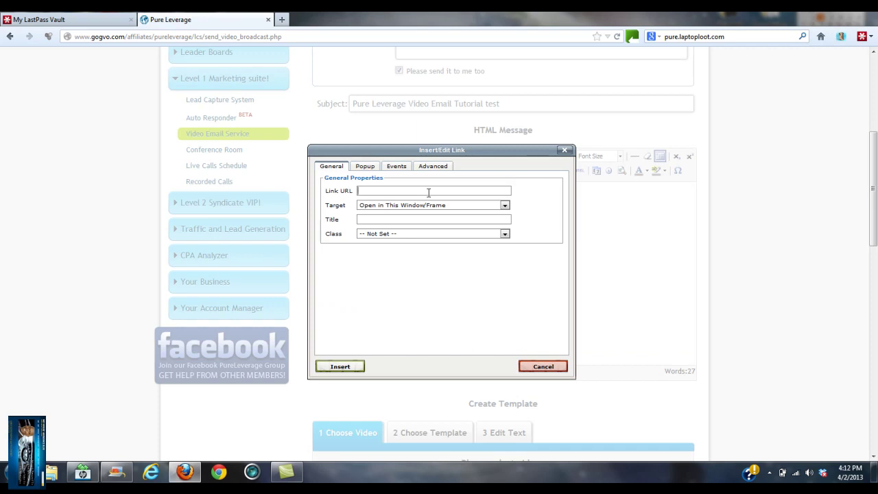
type("h")
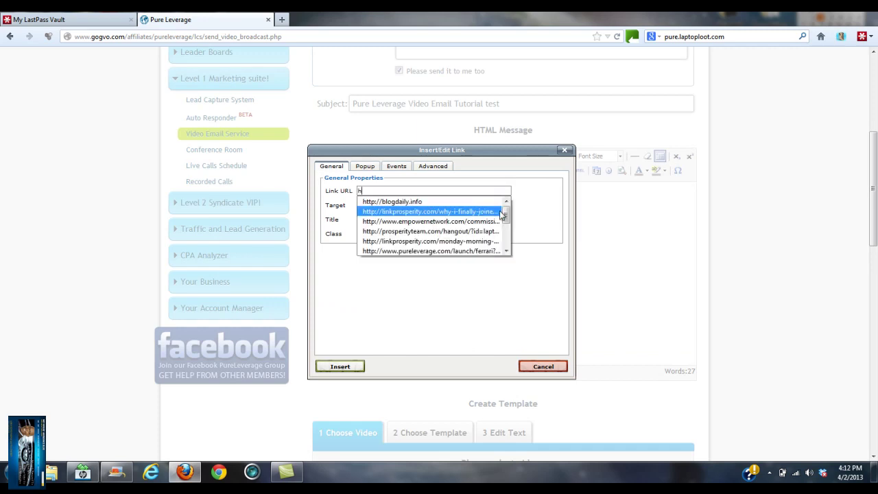
left_click_drag(506, 213, 506, 237)
left_click(448, 250)
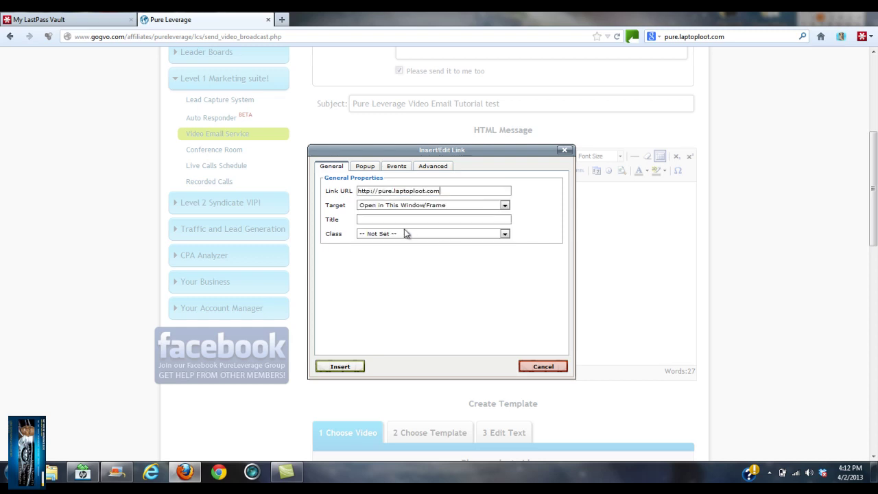
left_click(504, 205)
left_click(401, 219)
left_click(343, 366)
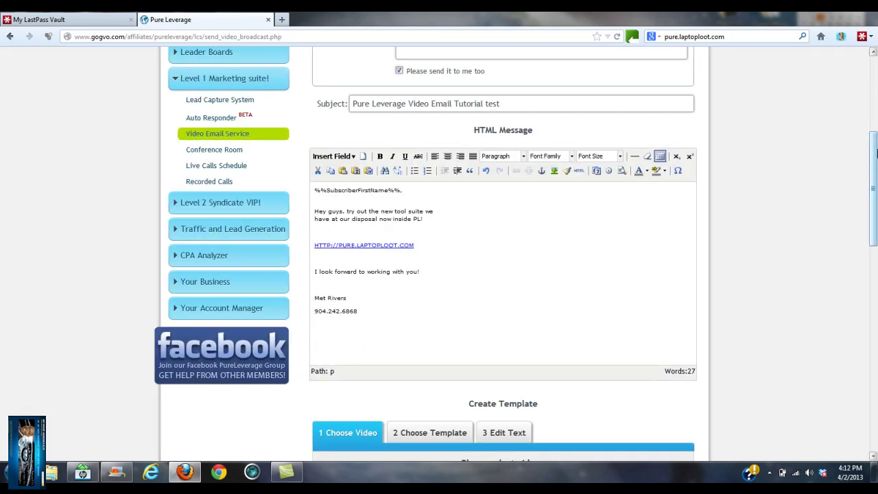
Step: Under Create Template, pick the Easy Recorder video and the beach template from Nature
left_click_drag(874, 157, 876, 243)
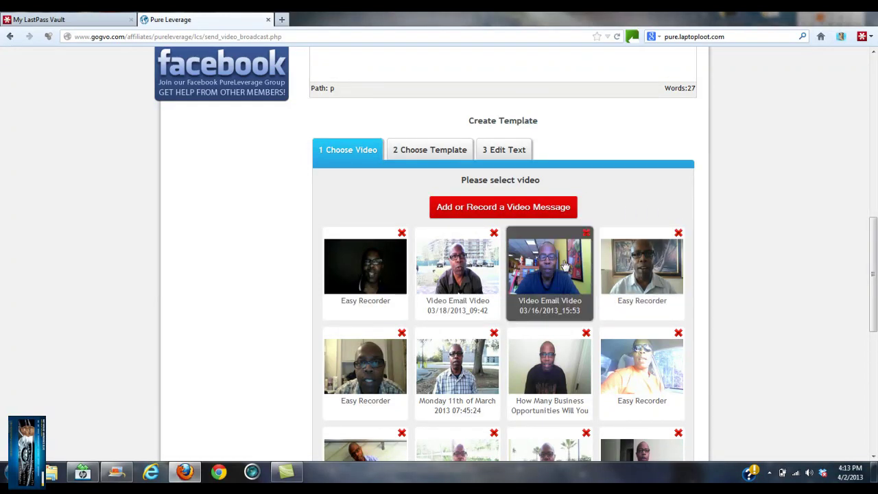
left_click(488, 213)
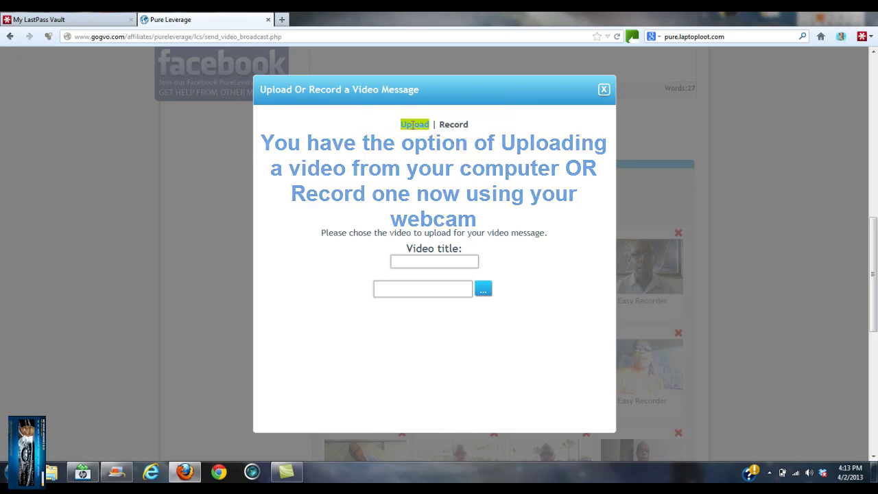
left_click(604, 90)
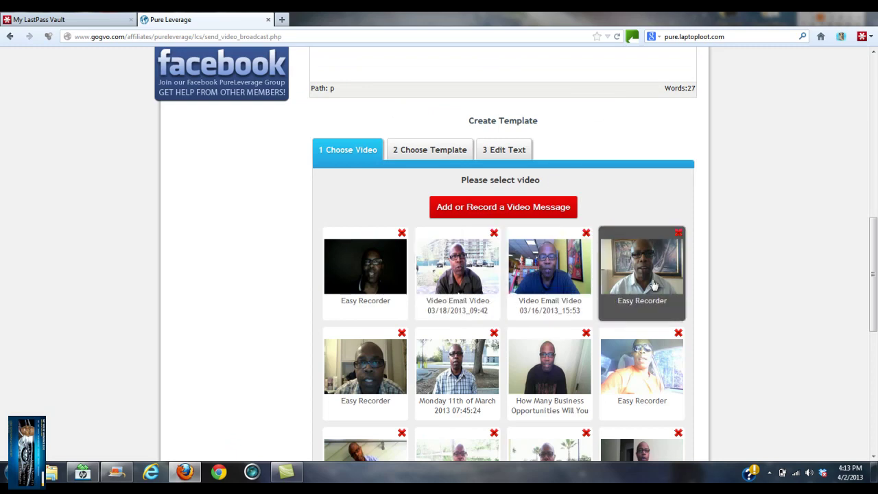
left_click(646, 388)
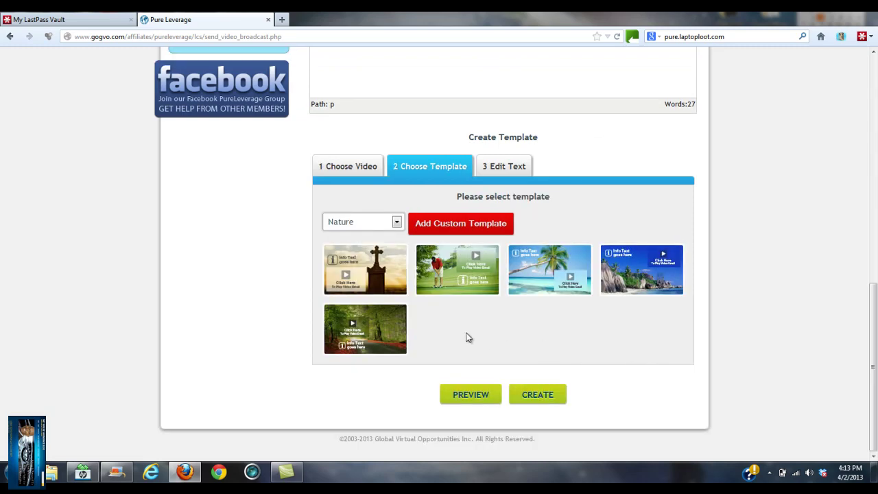
left_click(566, 290)
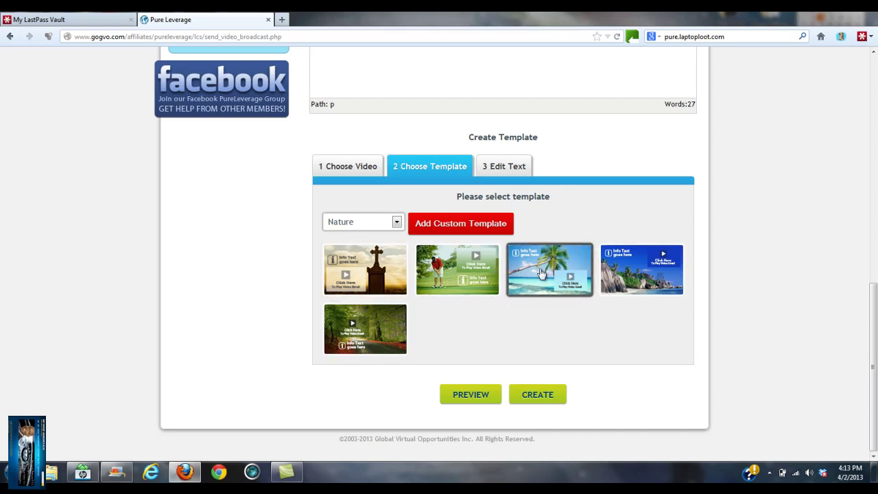
Step: At Edit Text, type 'Come join me at Pure Leverage. It pays 100% commissions' and select it all
left_click(518, 266)
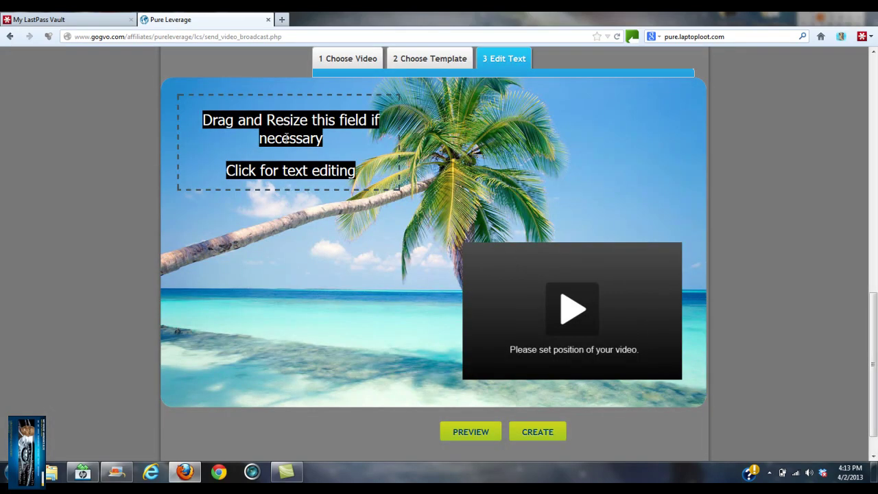
left_click(286, 137)
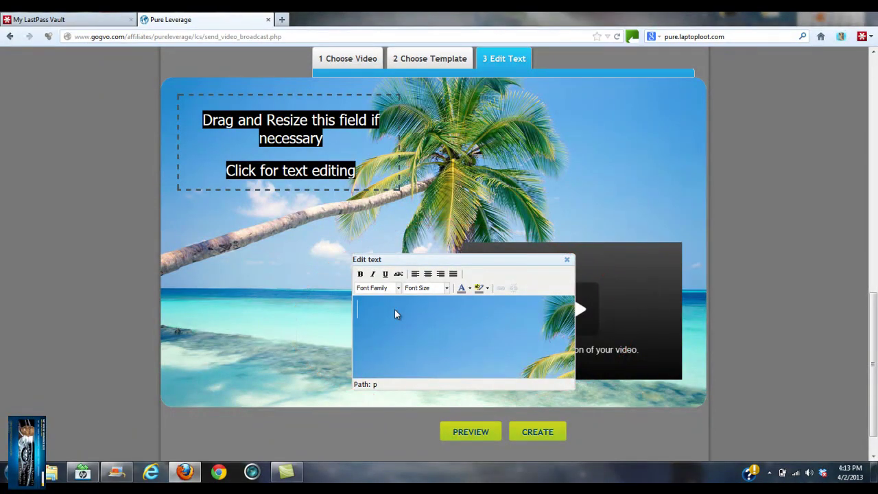
type("C")
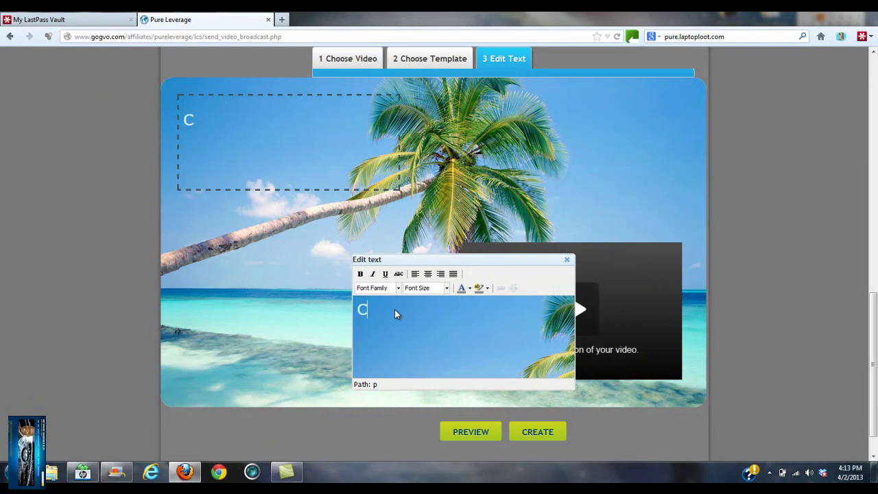
type("ome join me")
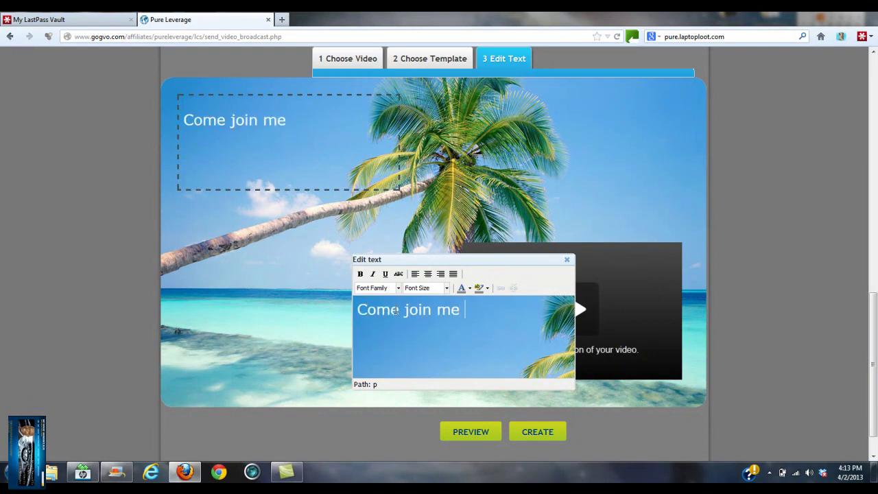
type(" at Pure ")
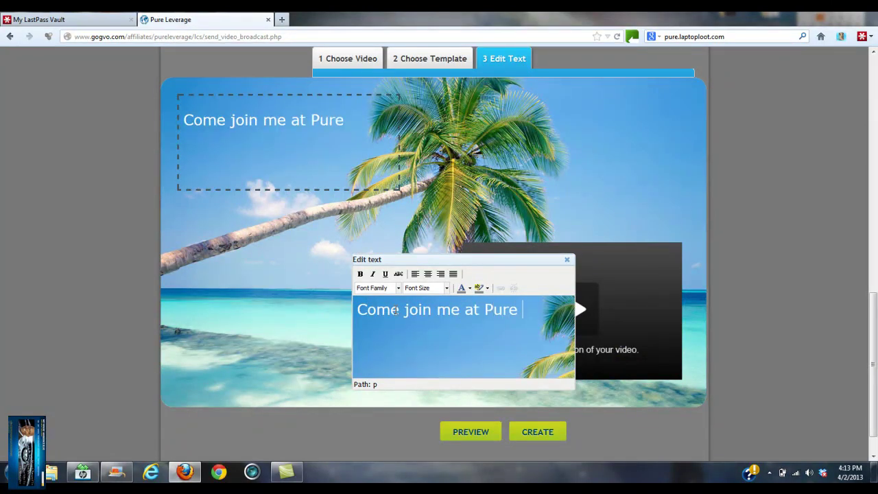
type("Leverage")
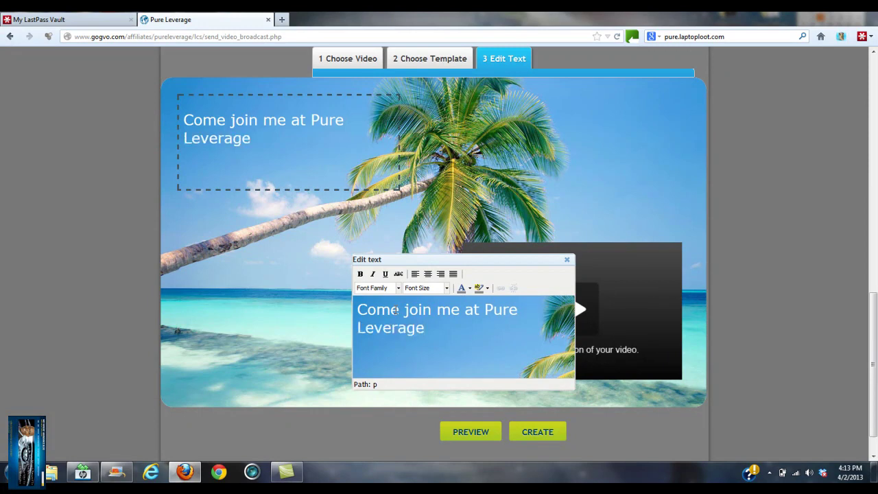
type(". It pays ")
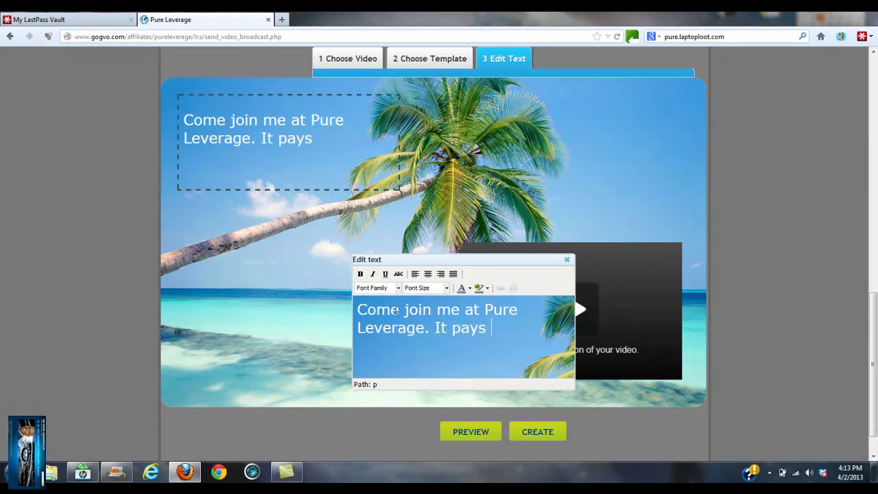
type("100%")
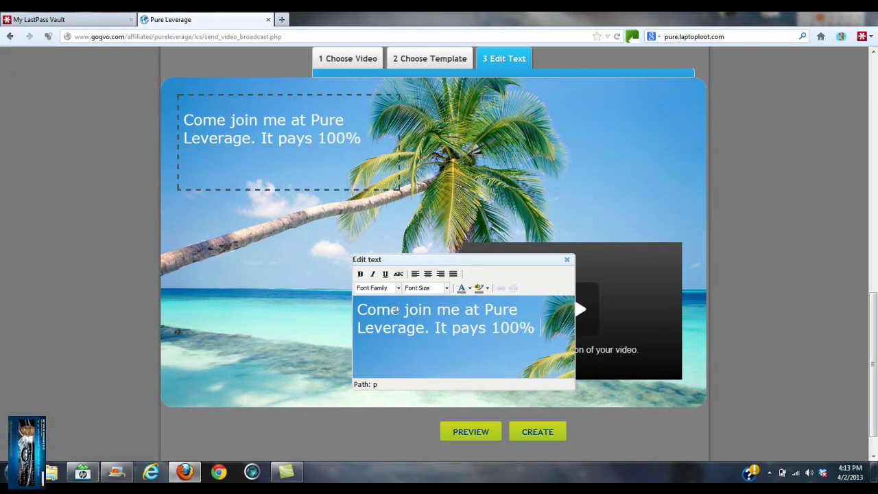
type(" commissio")
key("BackSpace")
key("BackSpace")
type("sions")
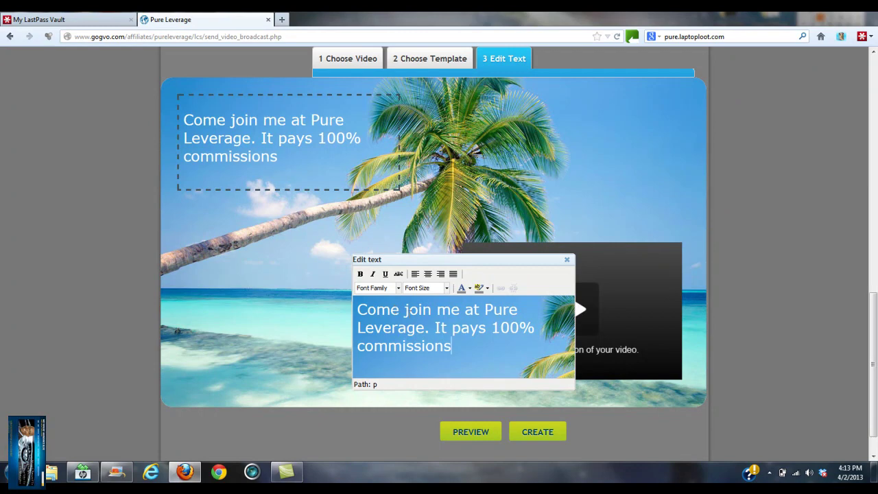
key("ctrl+a")
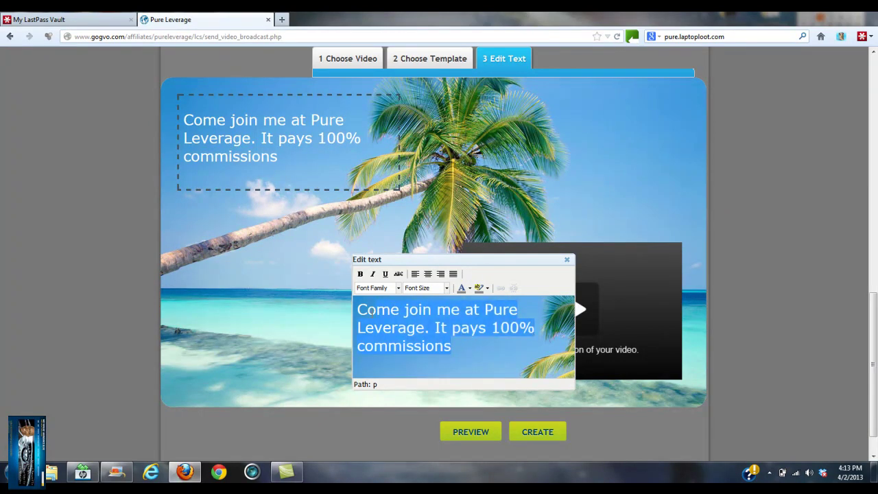
Step: Make the headline bold, italic and yellow, and align it centre
left_click(359, 274)
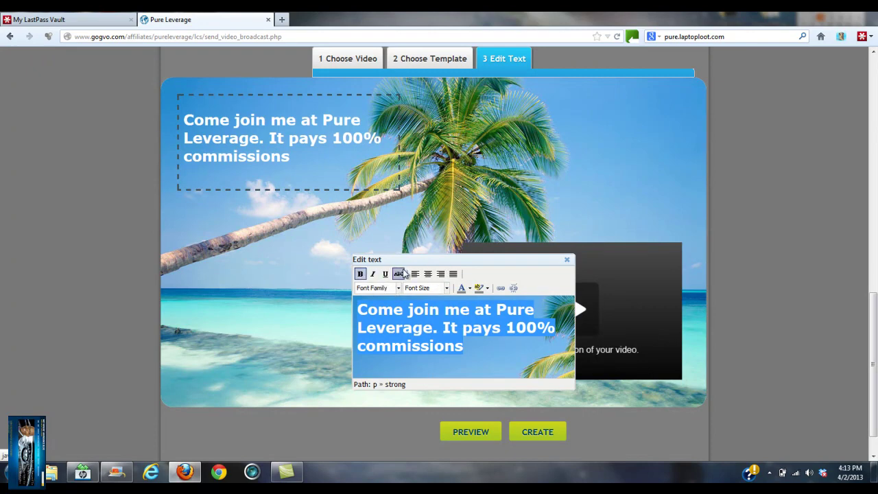
left_click(373, 274)
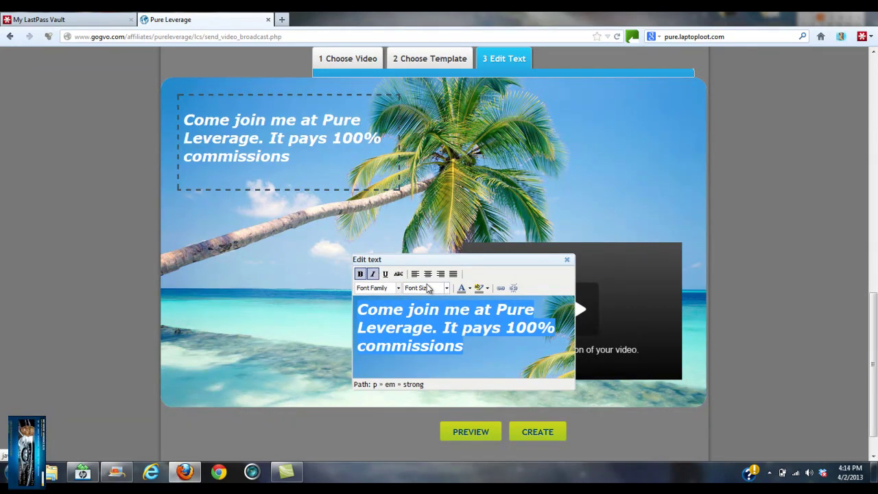
left_click(470, 288)
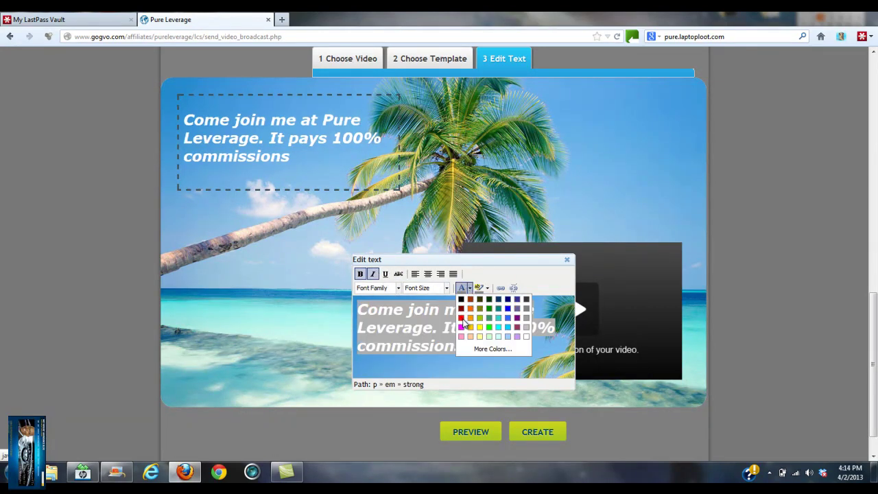
left_click(462, 317)
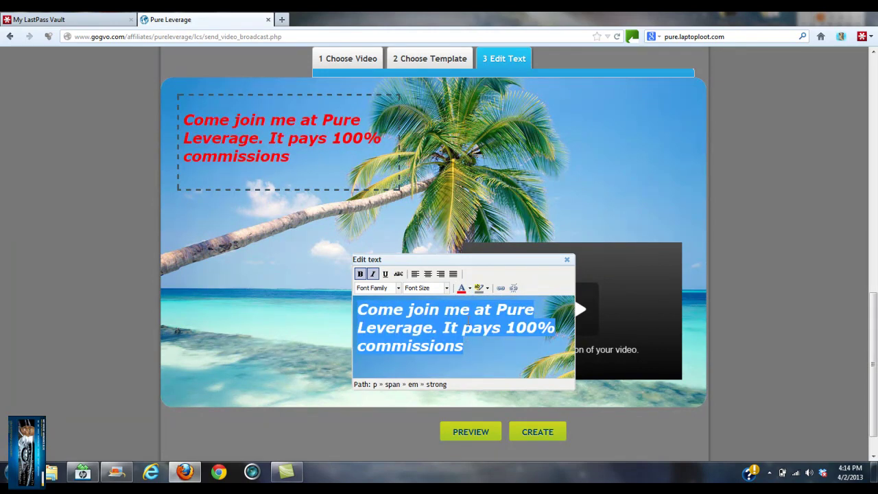
left_click(470, 288)
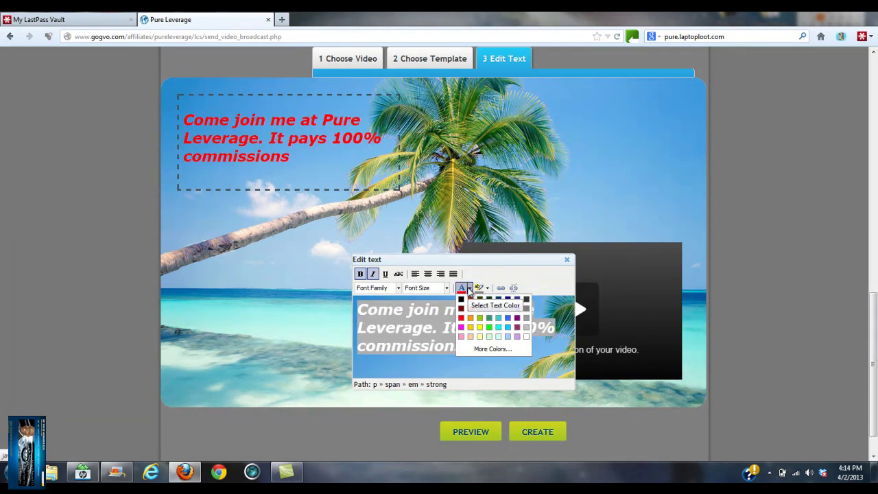
left_click(480, 327)
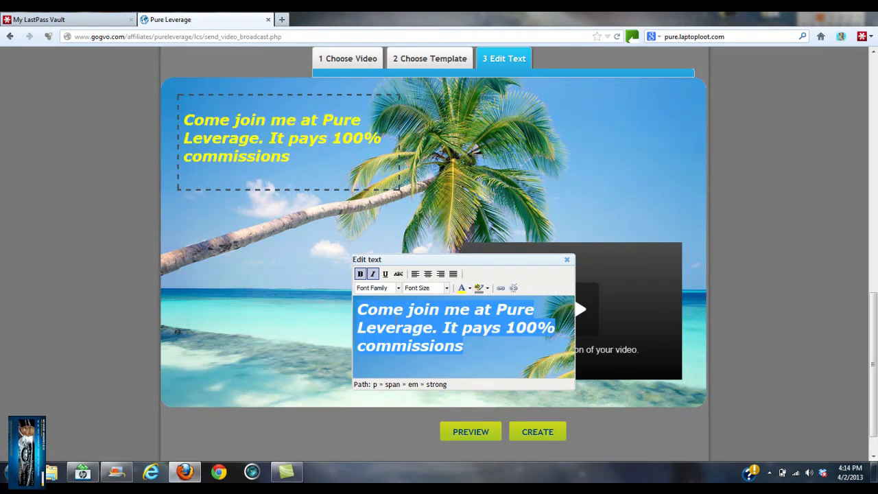
left_click(396, 329)
left_click(427, 274)
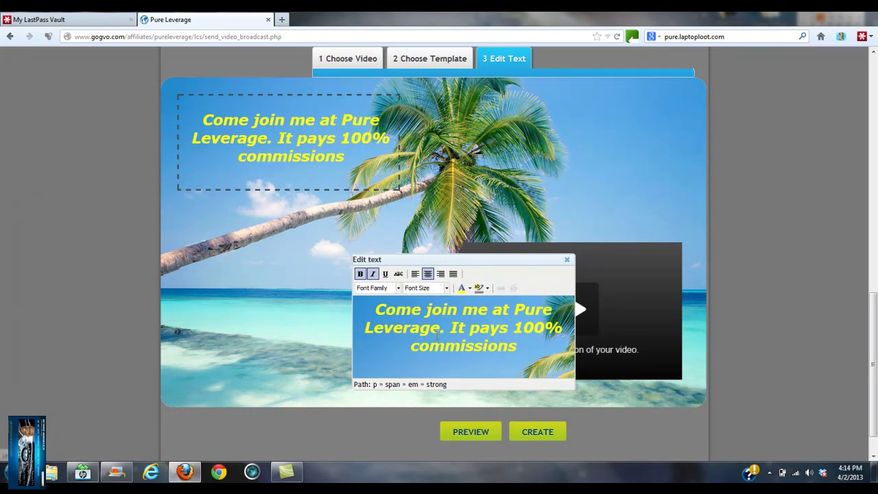
key("Return")
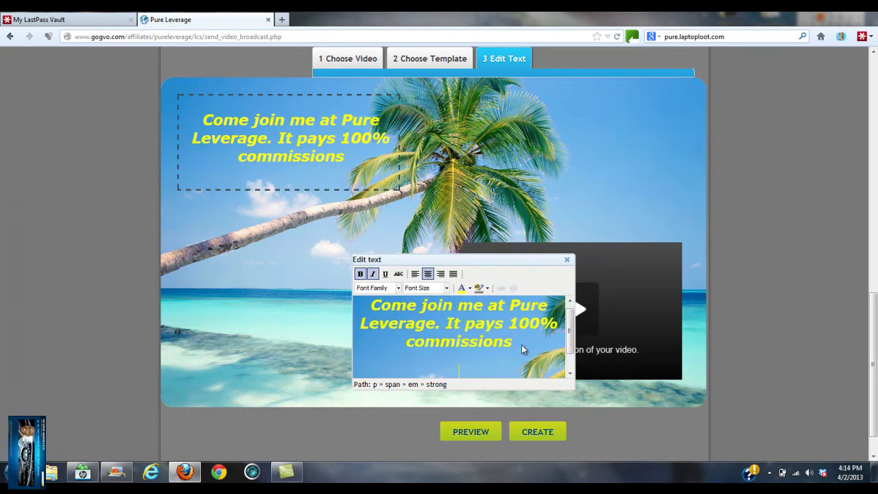
key("BackSpace")
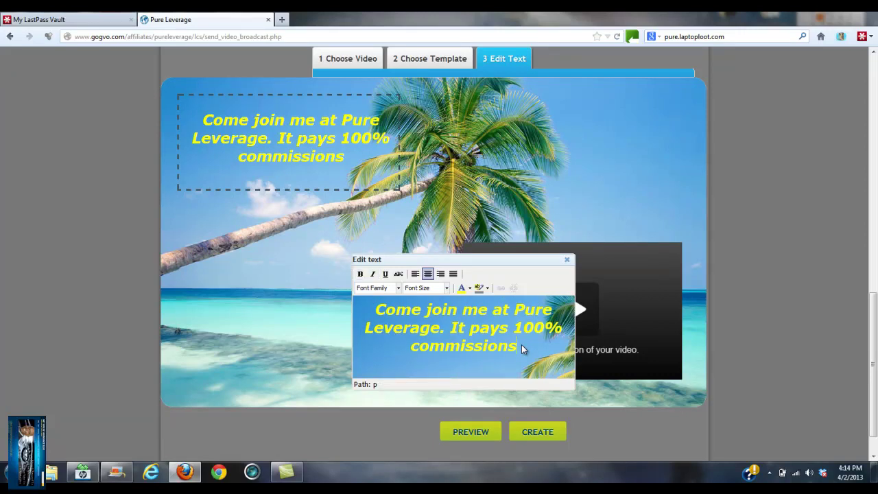
key("Return")
key("Return")
type("H")
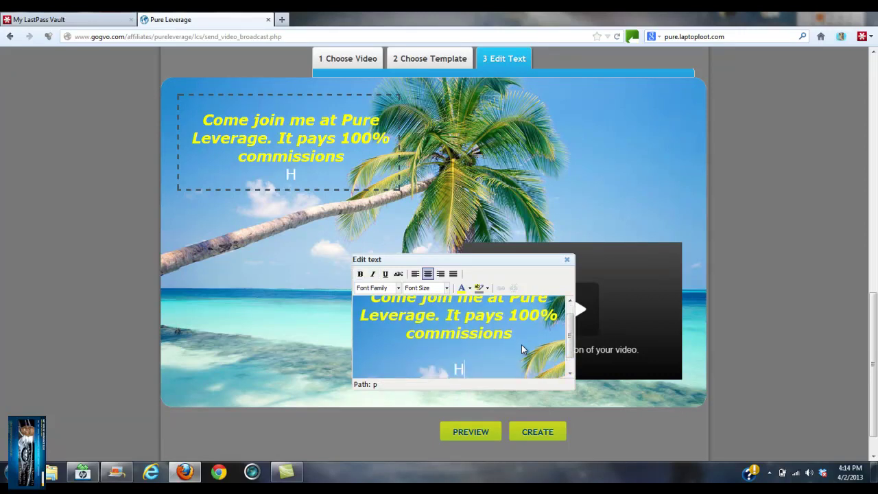
key("BackSpace")
type("h")
key("BackSpace")
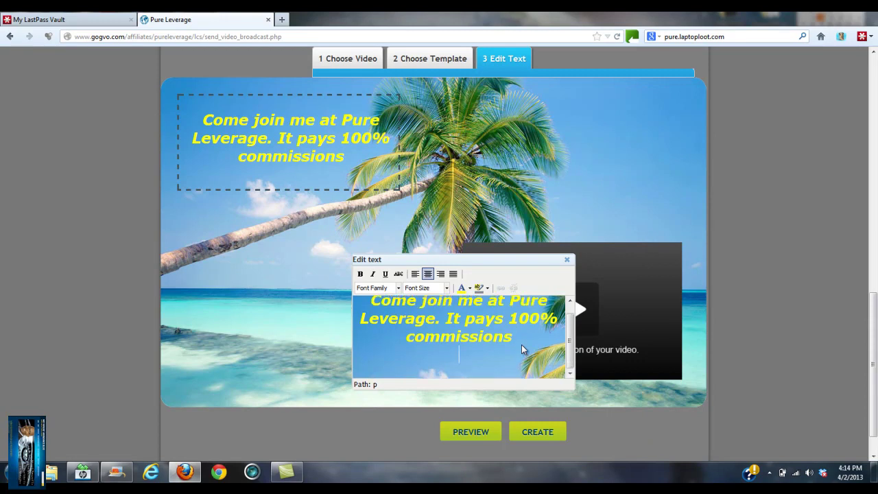
key("BackSpace")
key("Return")
type("http:")
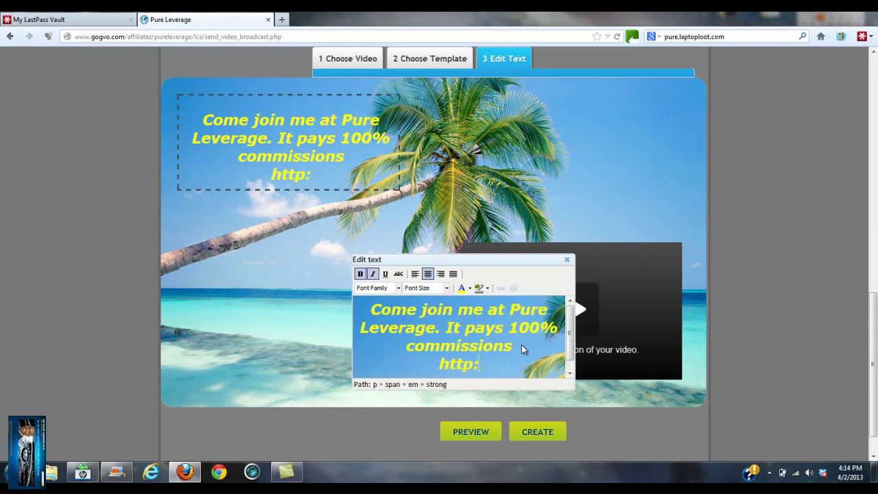
type("//pure.l")
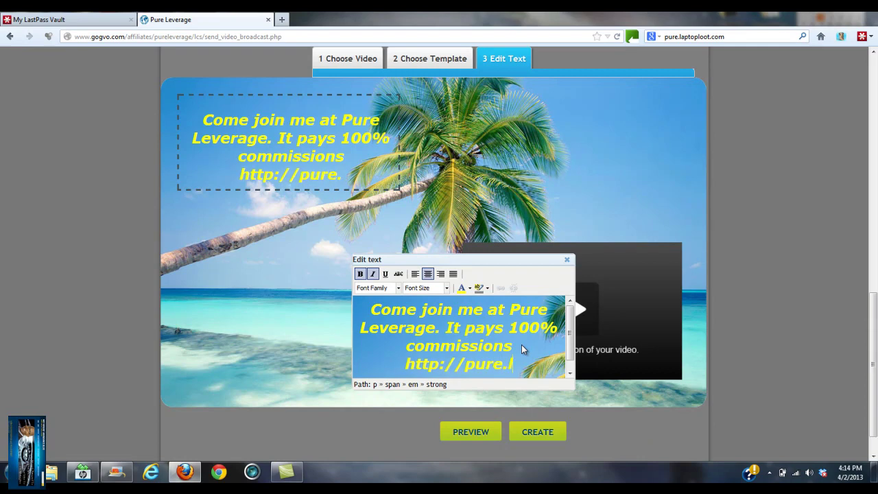
type("aptoploot.com")
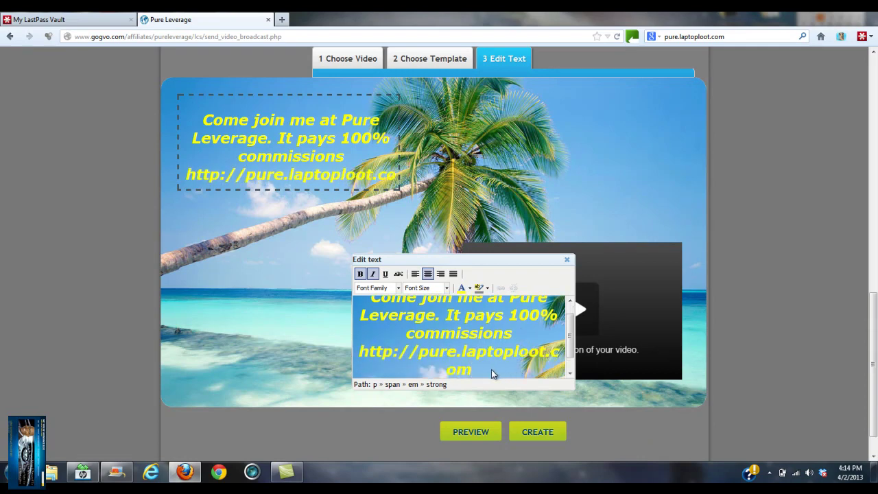
left_click_drag(474, 371, 361, 354)
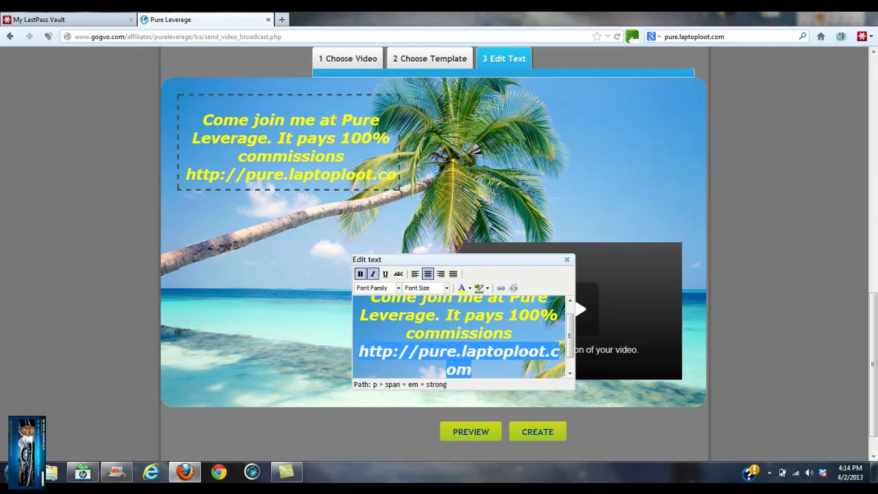
Step: Set the selected web address to font size 2 (10pt)
left_click(447, 288)
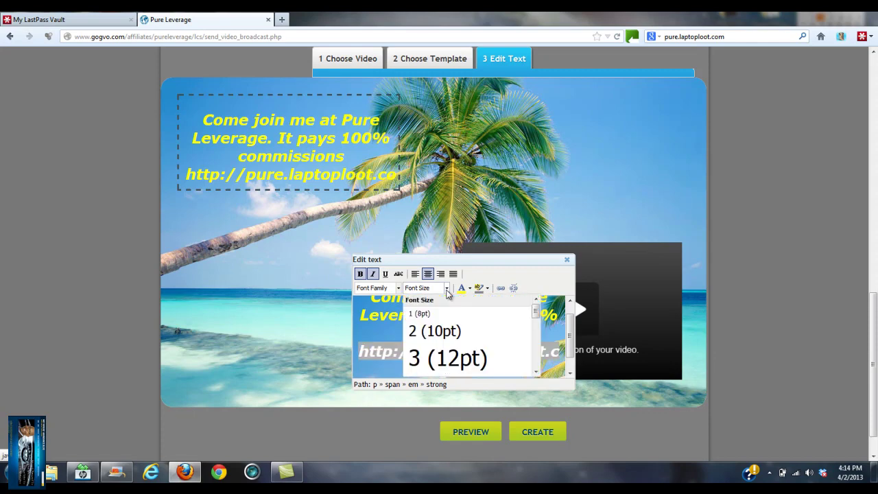
left_click(441, 333)
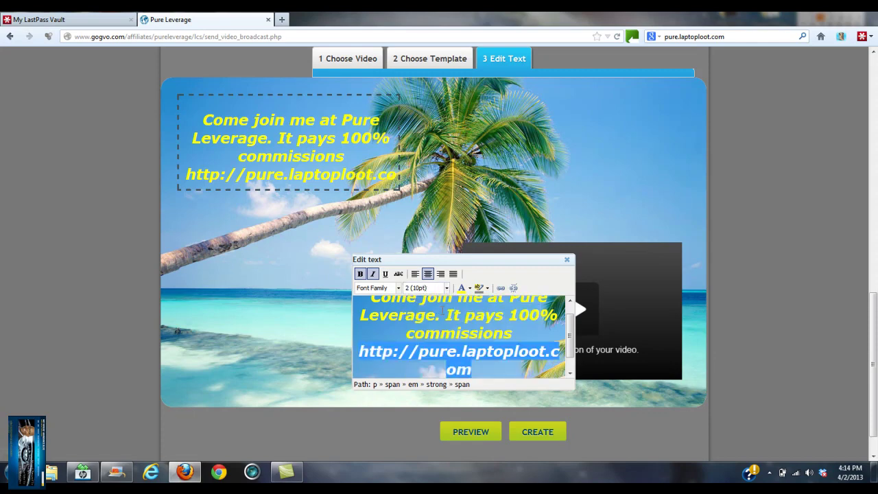
left_click(509, 334)
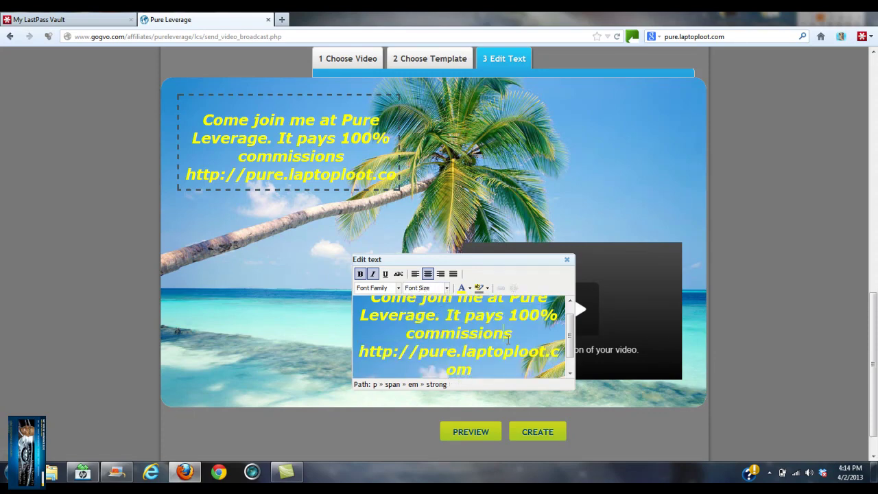
left_click_drag(479, 374, 368, 297)
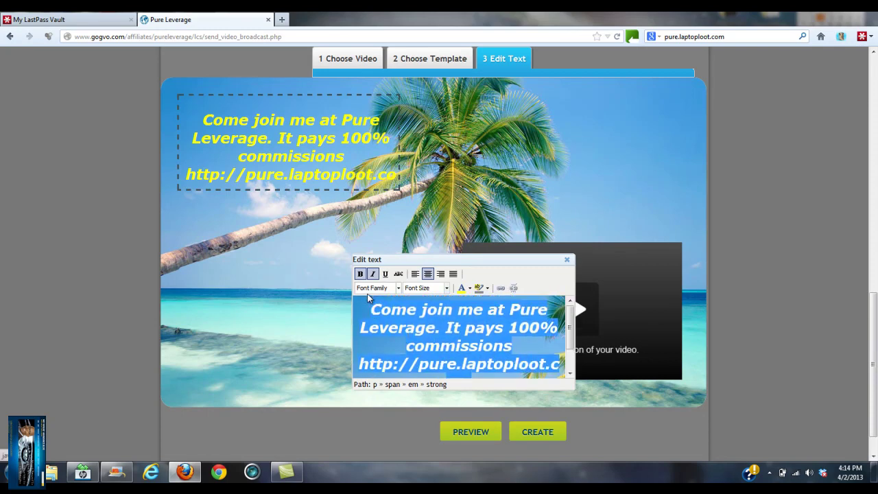
left_click(376, 288)
left_click(376, 288)
left_click(478, 352)
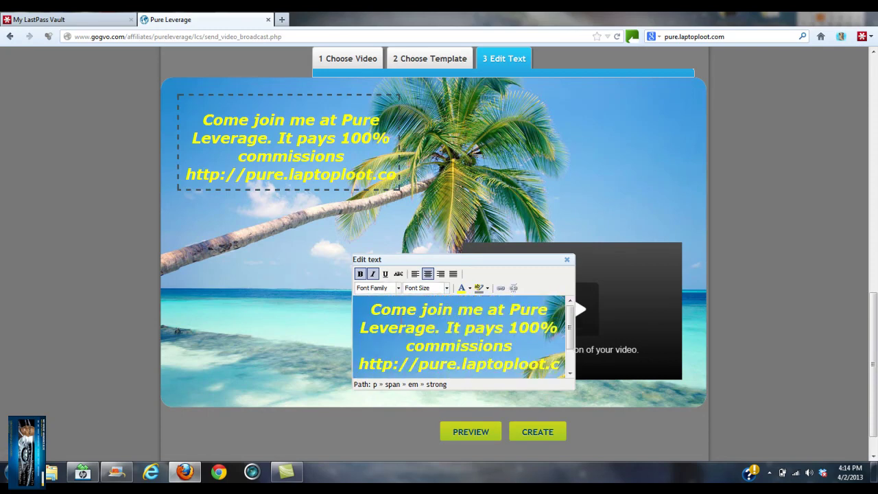
Step: Set the whole message to 10pt Arial, then select the URL line
left_click_drag(372, 309, 459, 398)
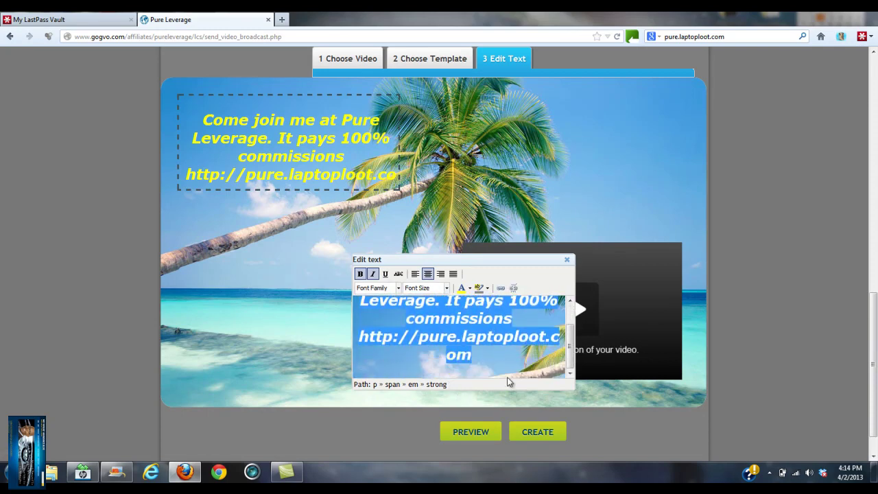
left_click(443, 288)
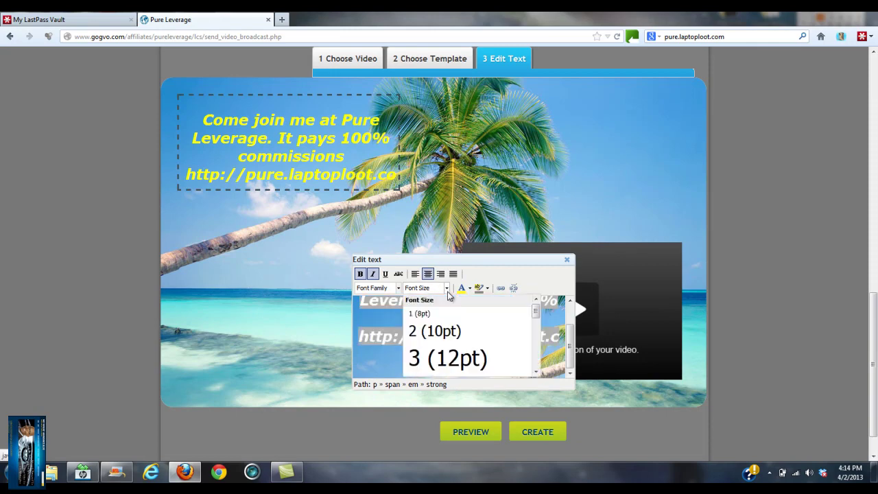
left_click(420, 314)
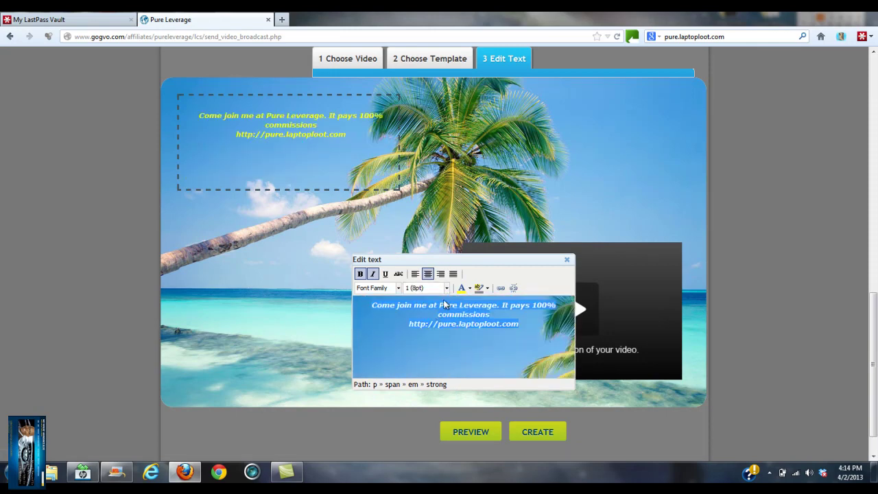
left_click(445, 288)
left_click(446, 329)
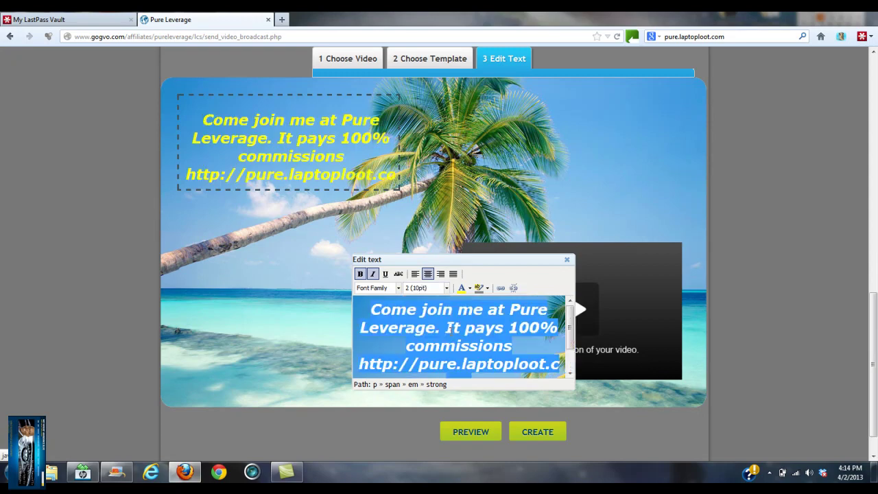
left_click(398, 289)
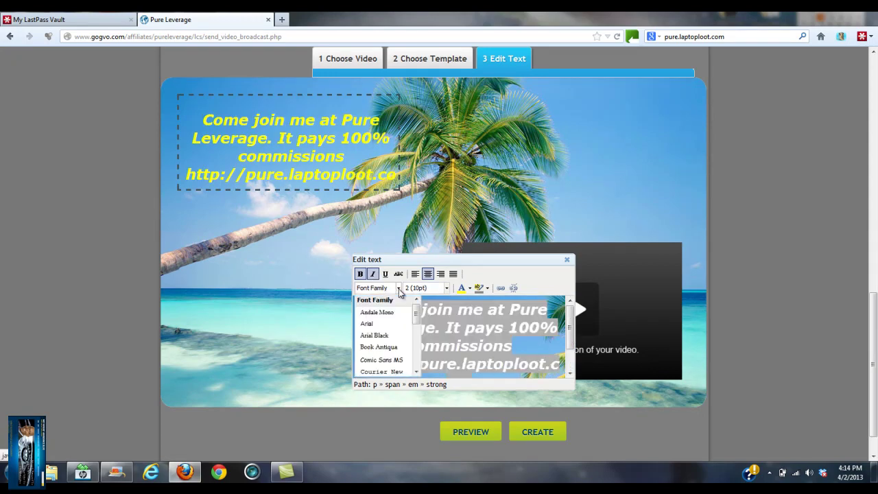
left_click(380, 323)
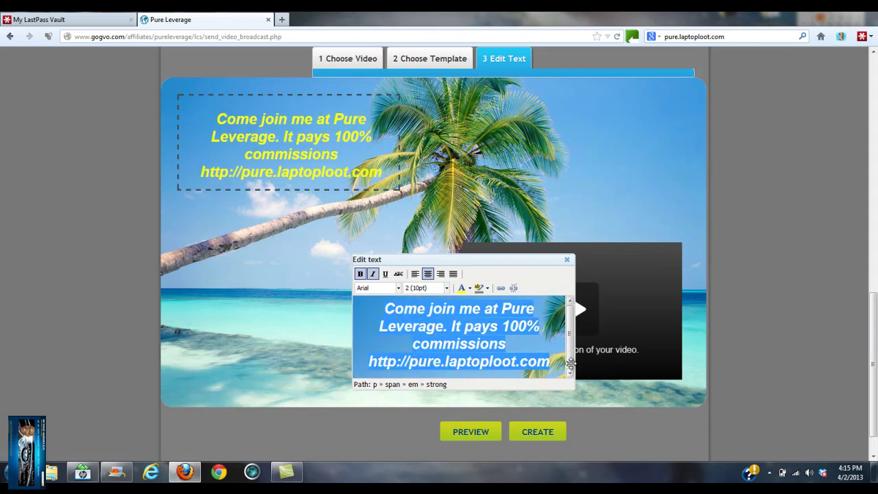
left_click(563, 343)
scroll(566, 350, "down", 1)
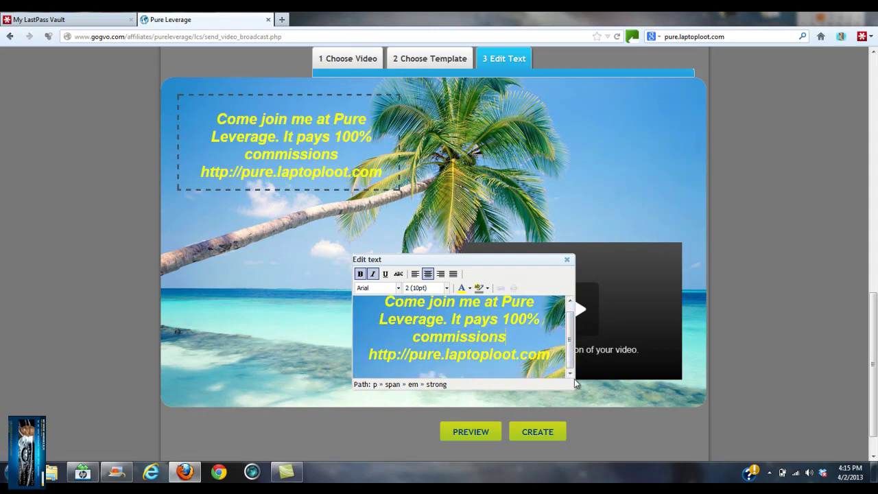
triple_click(473, 351)
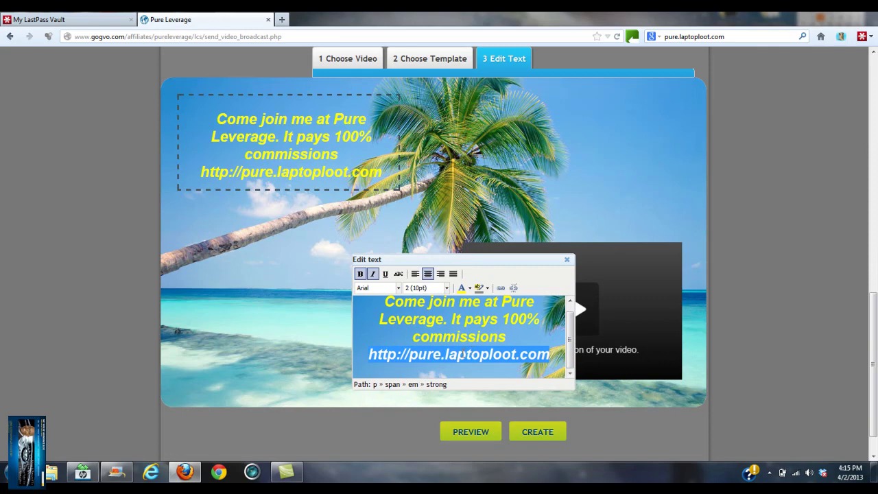
left_click(501, 288)
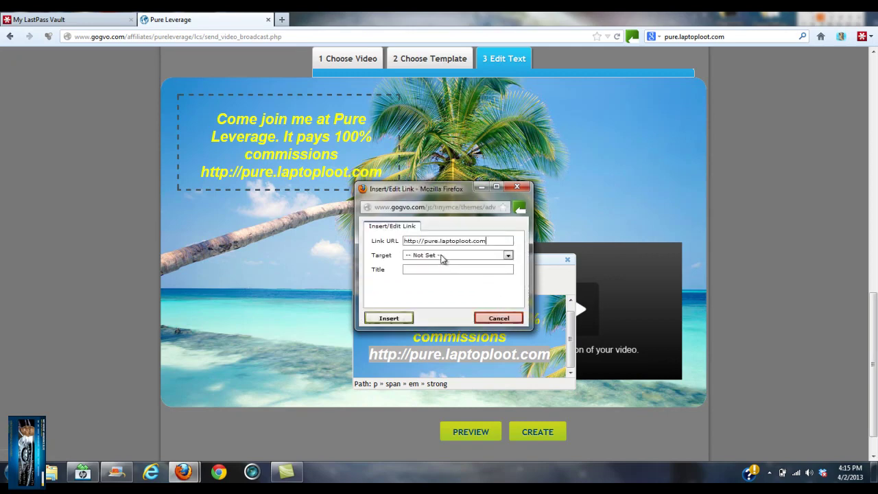
left_click(467, 256)
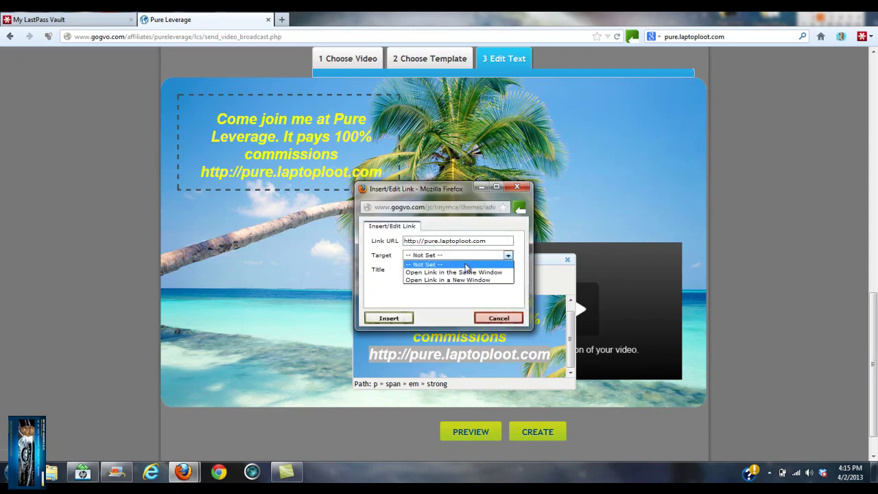
left_click(466, 280)
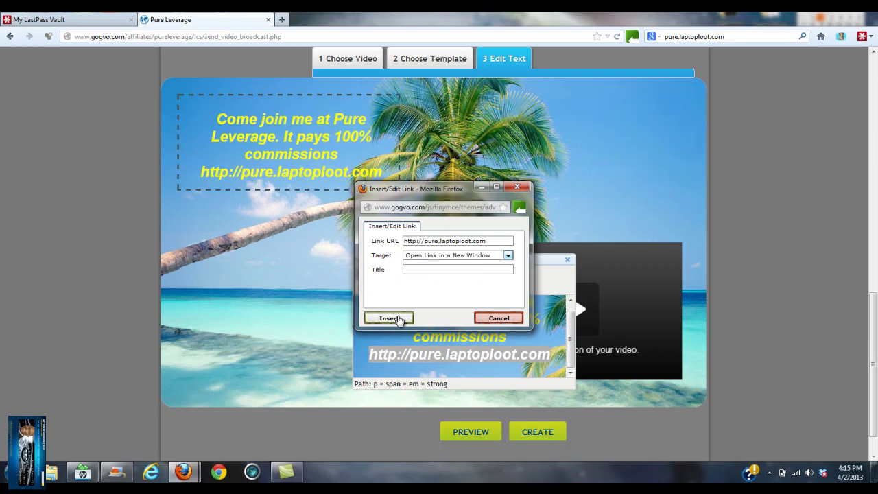
left_click(398, 318)
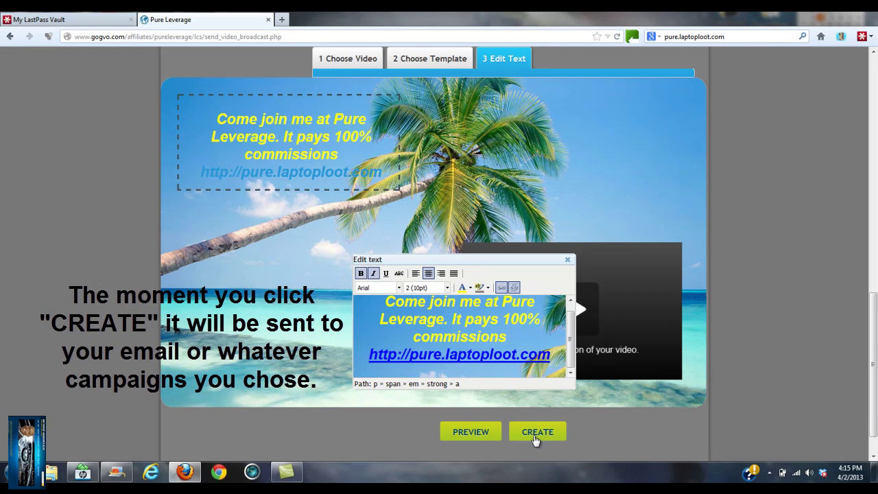
Step: Drag the headline text box to the template's top-left corner and place the cursor after '.com'
left_click_drag(263, 119, 250, 319)
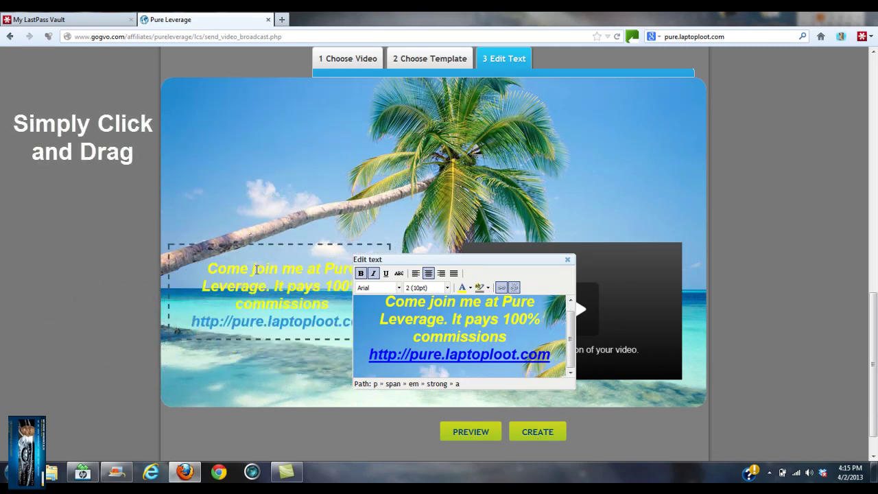
left_click_drag(255, 269, 247, 102)
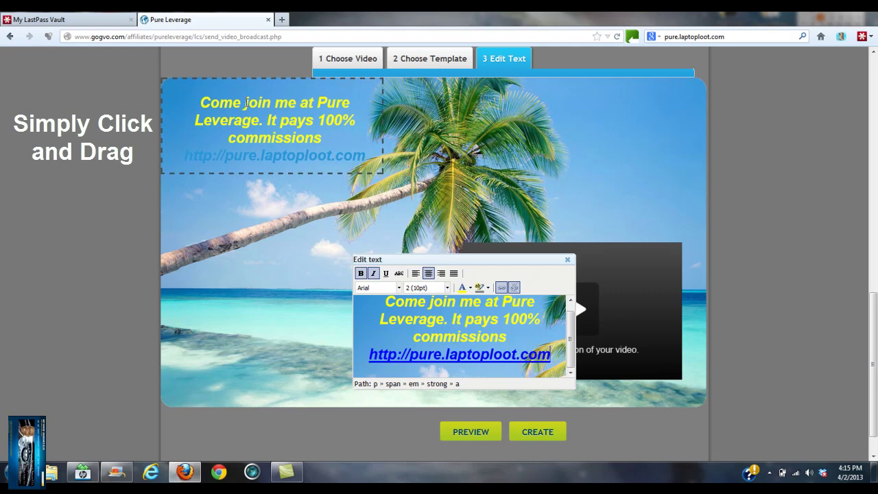
left_click(568, 360)
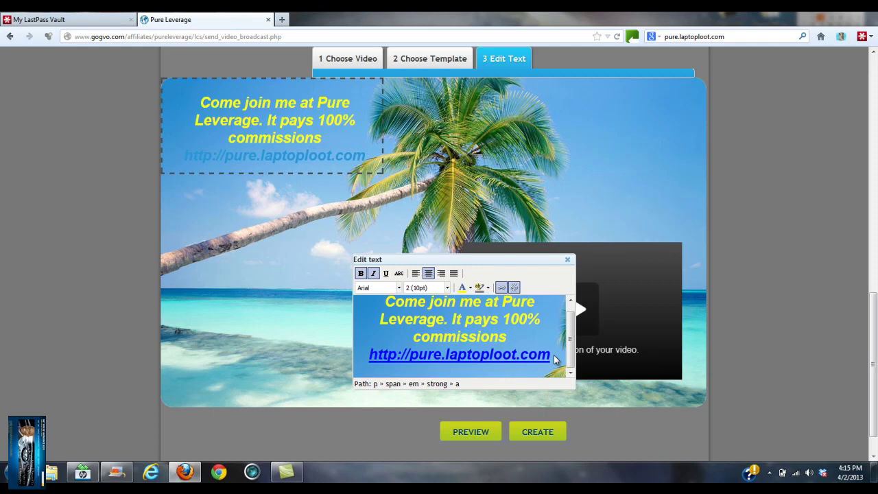
left_click(552, 358)
Step: Color the pure.laptoploot.com link line dark blue and create the video email
key("shift+Home")
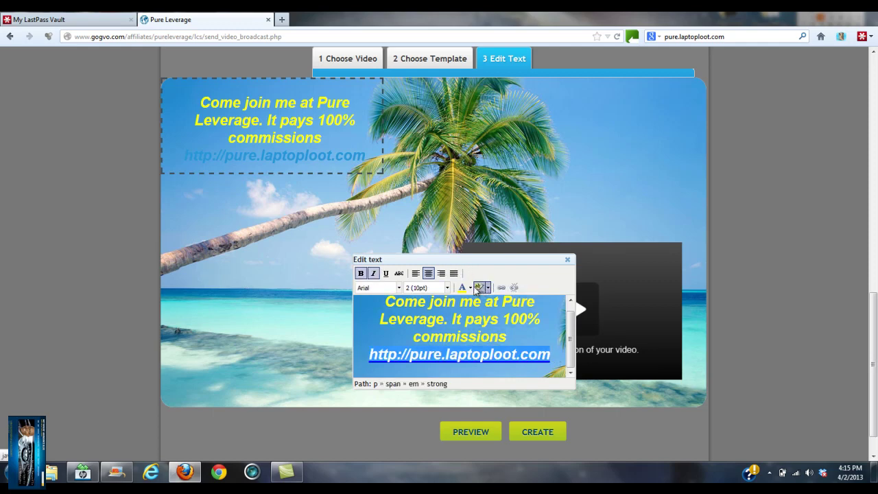
left_click(471, 288)
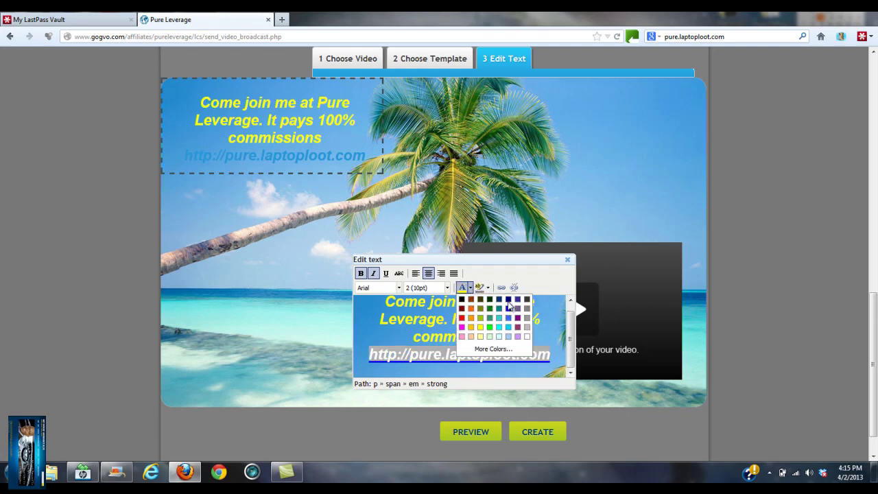
left_click(508, 300)
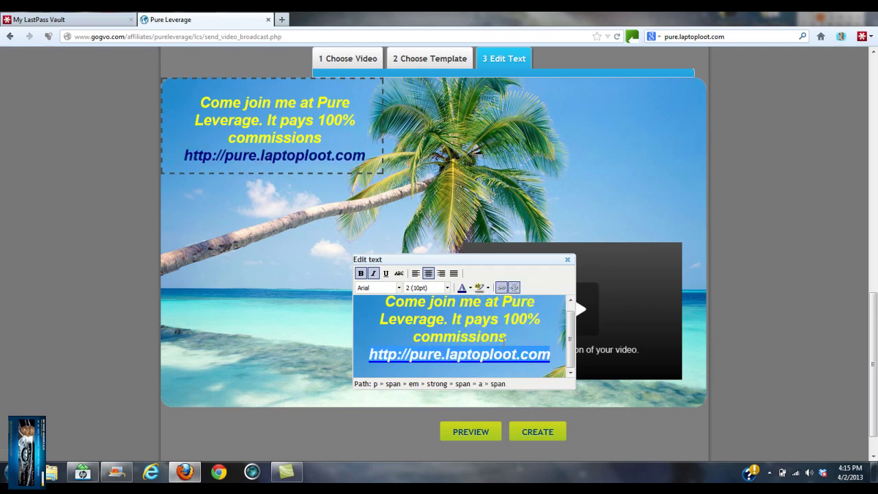
left_click(534, 433)
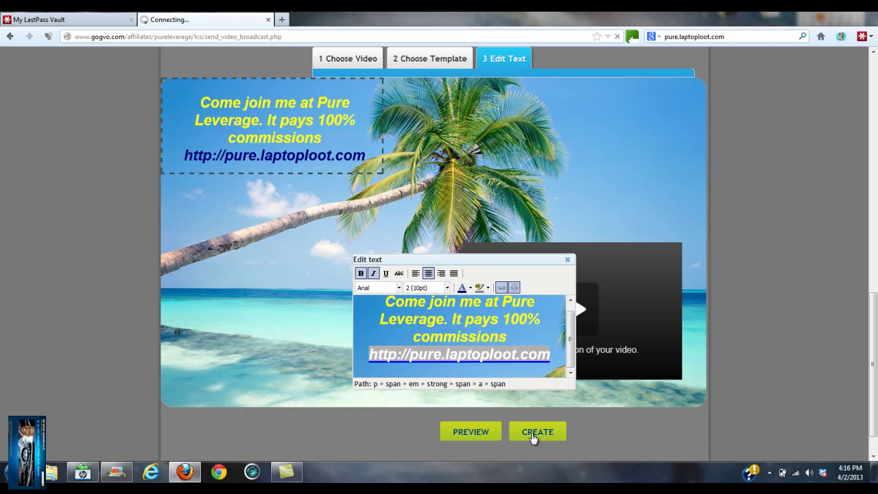
Step: Load gmail.com in a new browser tab
left_click(282, 20)
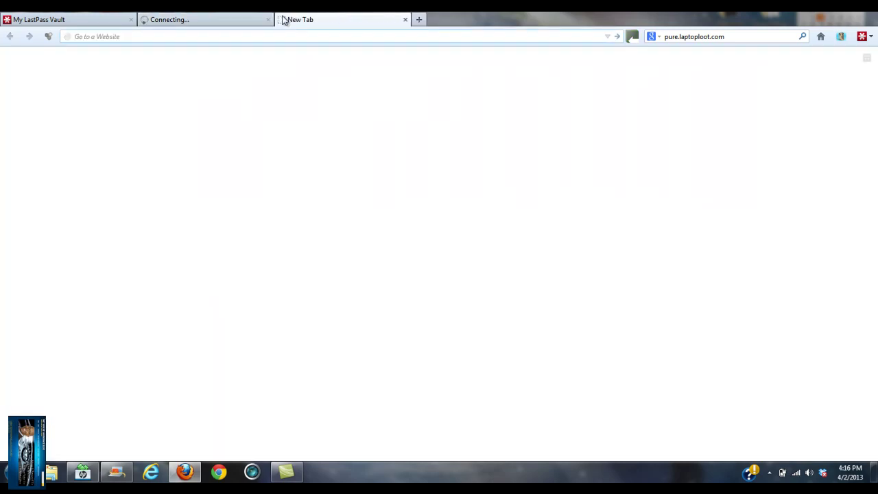
type("gmail.com/")
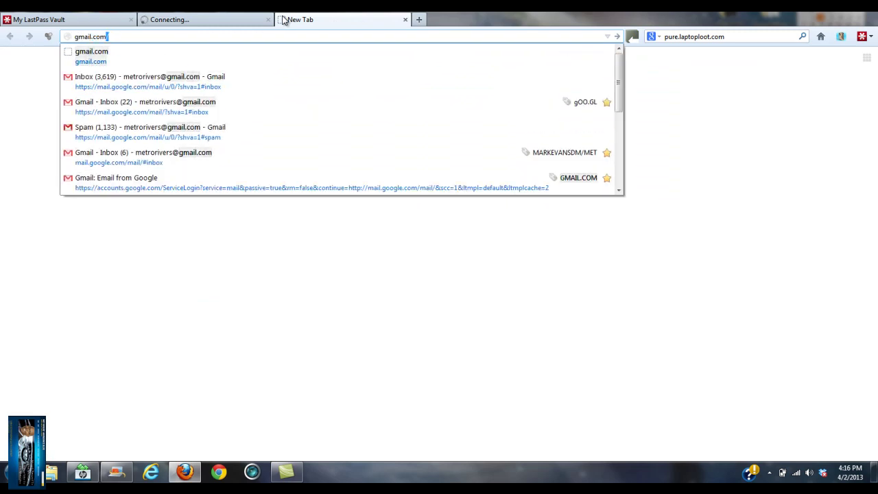
key("Return")
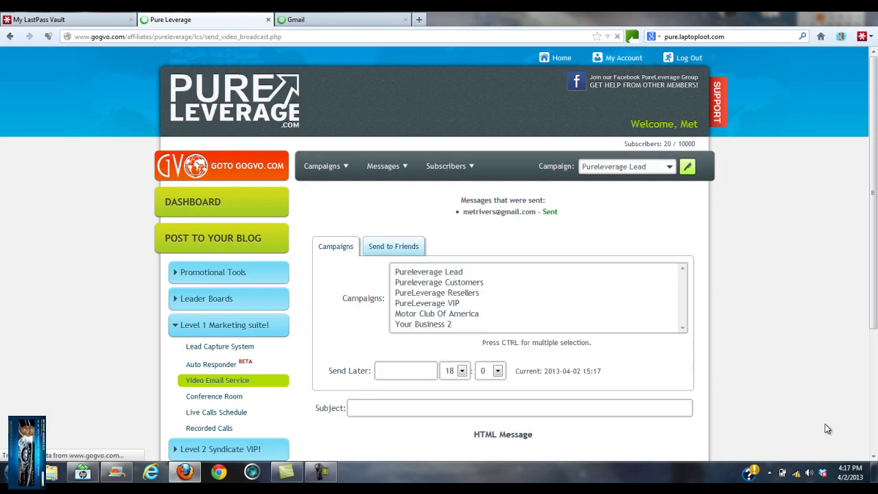
Step: Check Pure Leverage's message-sent confirmation, then switch to the Gmail tab
left_click_drag(875, 103, 876, 173)
left_click_drag(568, 130, 472, 129)
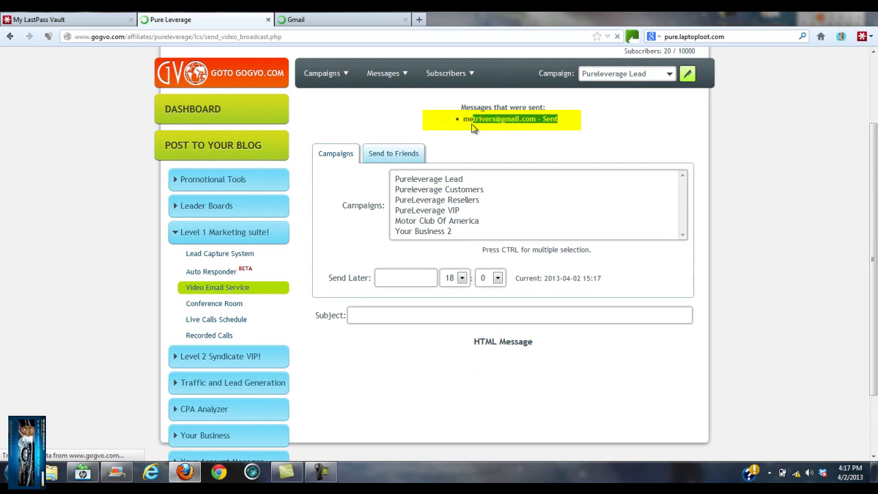
left_click(592, 130)
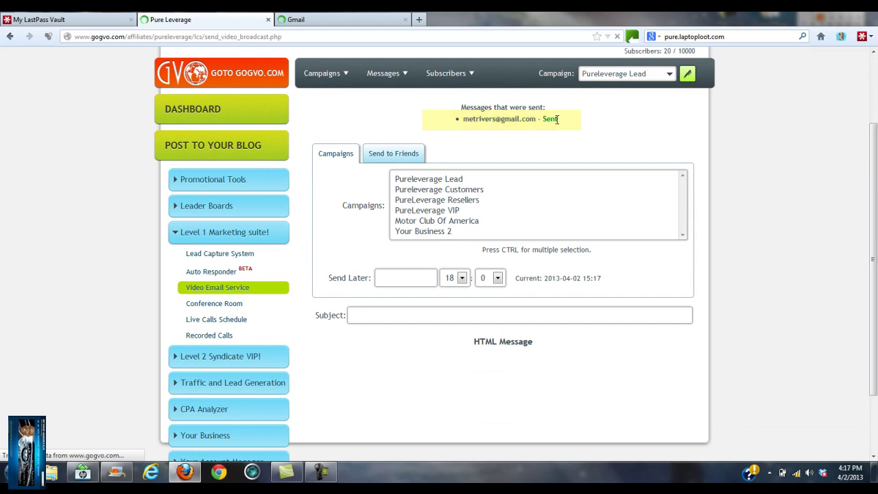
left_click(353, 20)
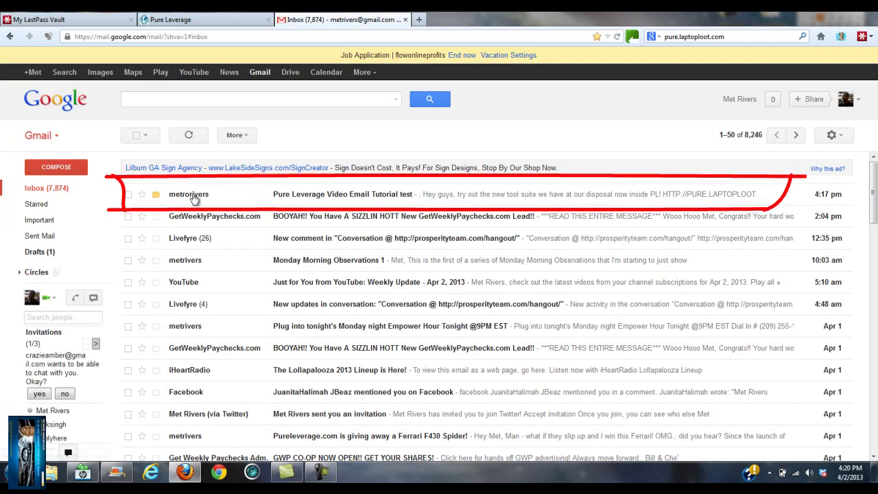
Step: Open the newly received Pure Leverage video email message in the Gmail inbox
left_click(352, 199)
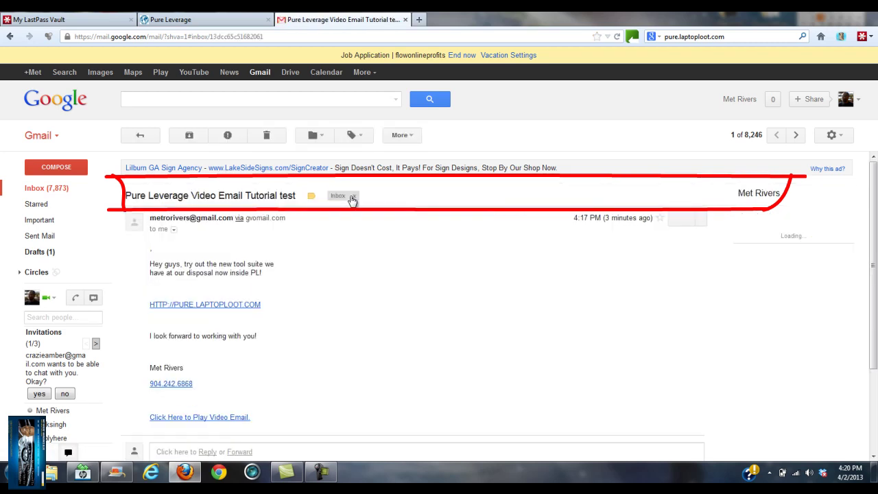
left_click_drag(876, 199, 876, 222)
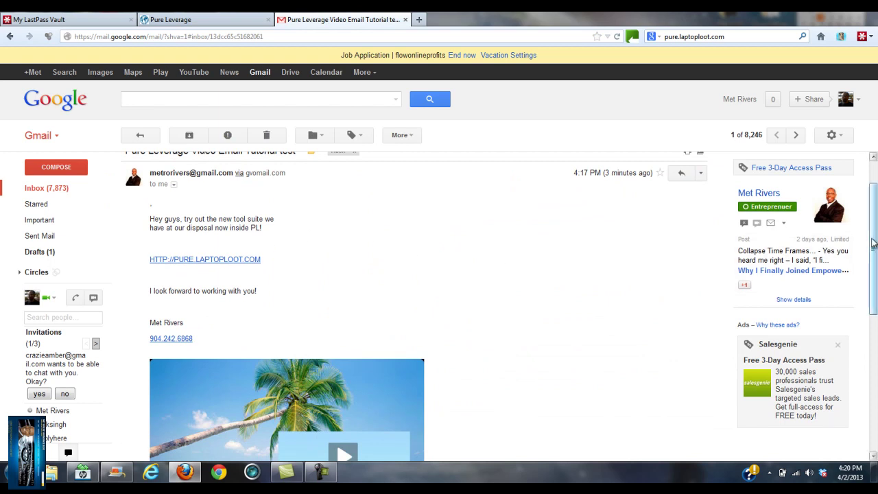
left_click_drag(873, 244, 875, 265)
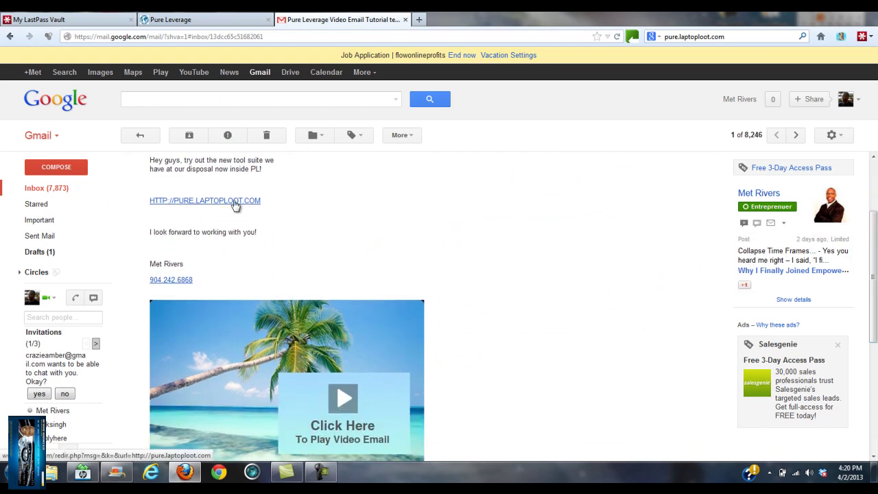
Step: Try the site link in a new tab, close the failed tab, and play the video email
right_click(234, 203)
left_click(277, 213)
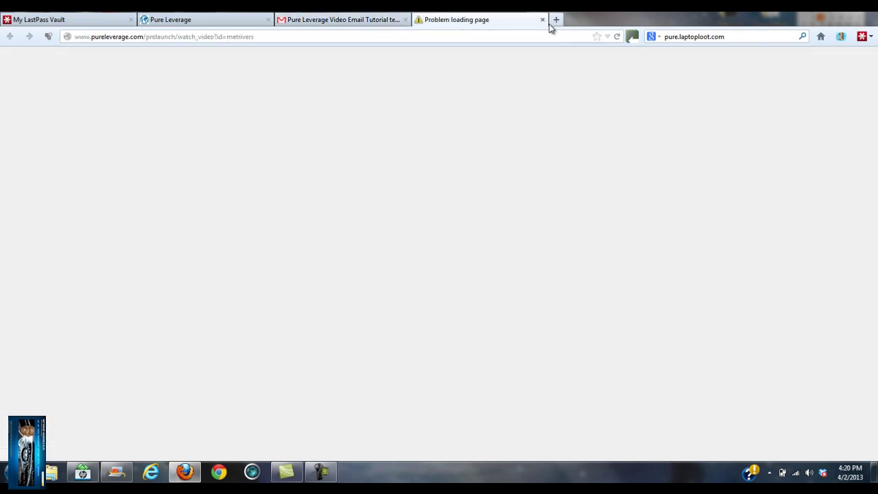
left_click(542, 20)
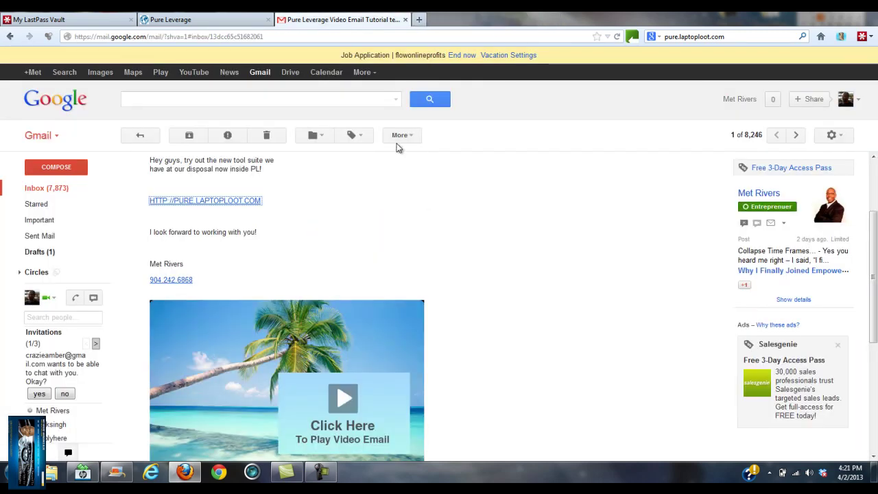
scroll(426, 287, "down", 3)
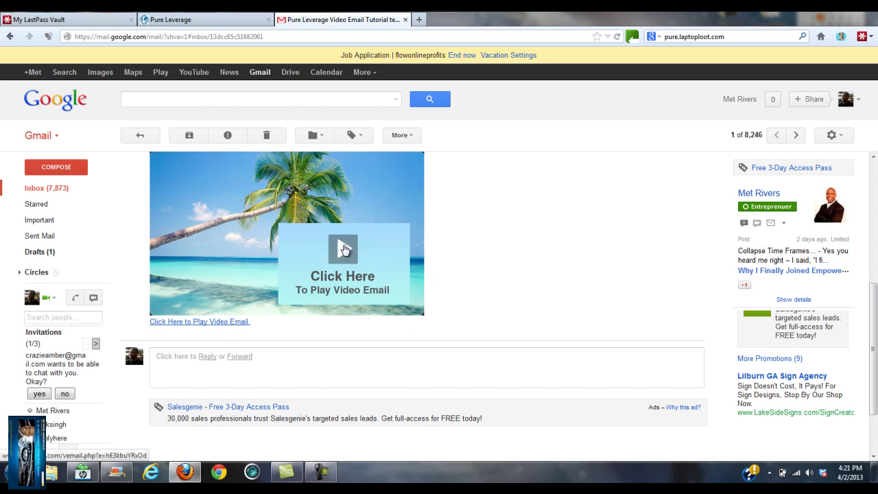
left_click(346, 245)
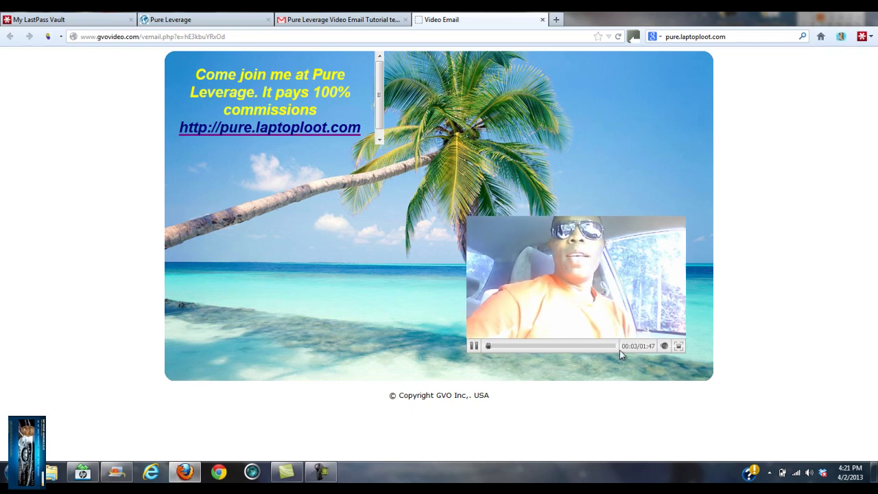
Step: Pause the video, follow the pure.laptoploot.com link, and close the Video Email tab
left_click(475, 349)
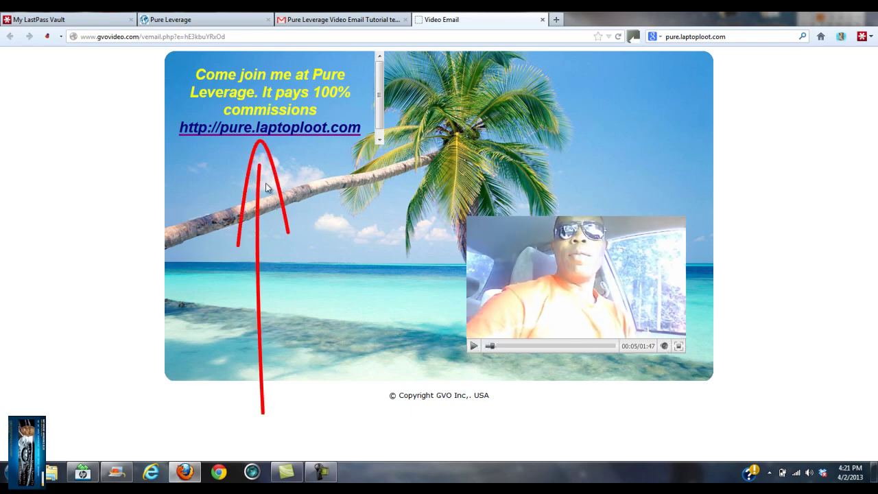
left_click(278, 133)
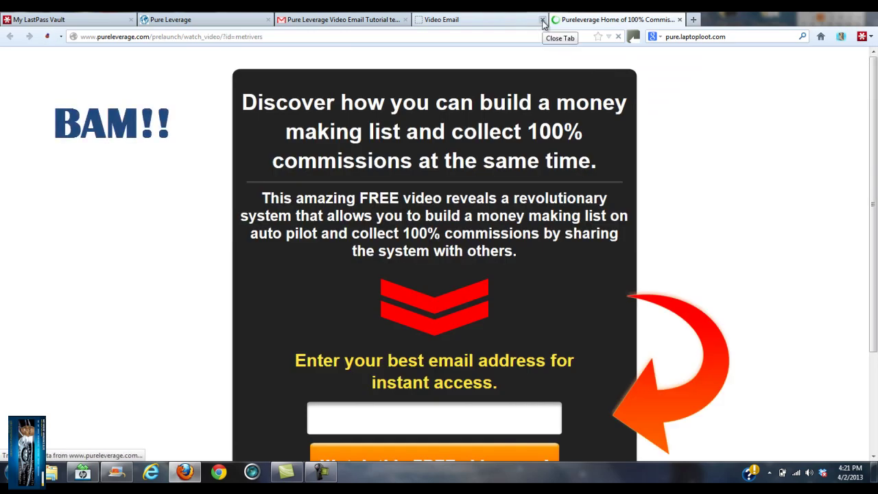
left_click(543, 20)
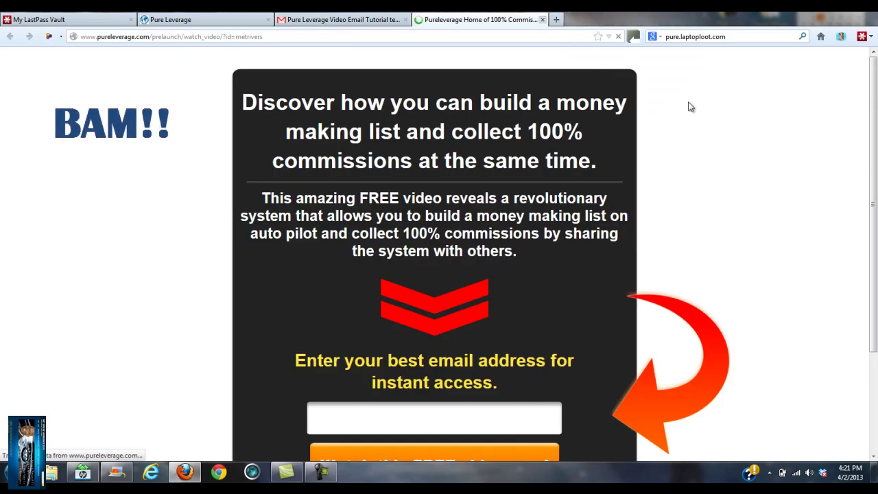
scroll(435, 254, "down", 3)
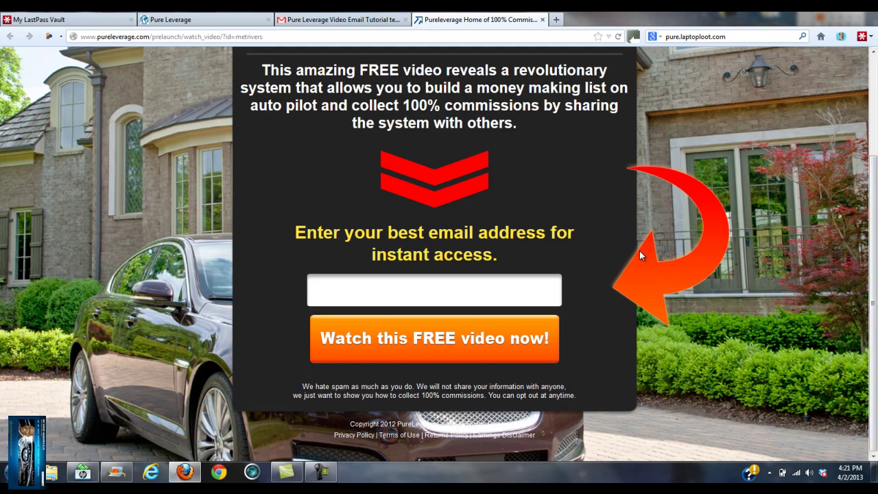
left_click(361, 23)
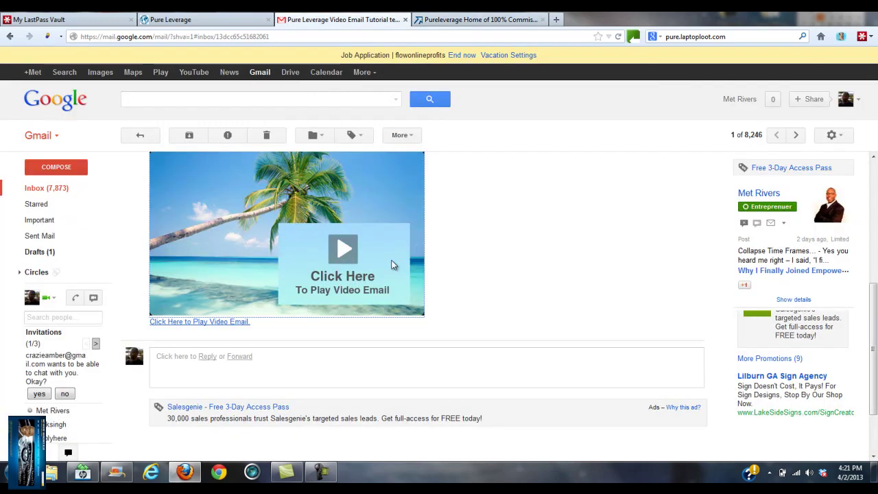
scroll(133, 340, "up", 4)
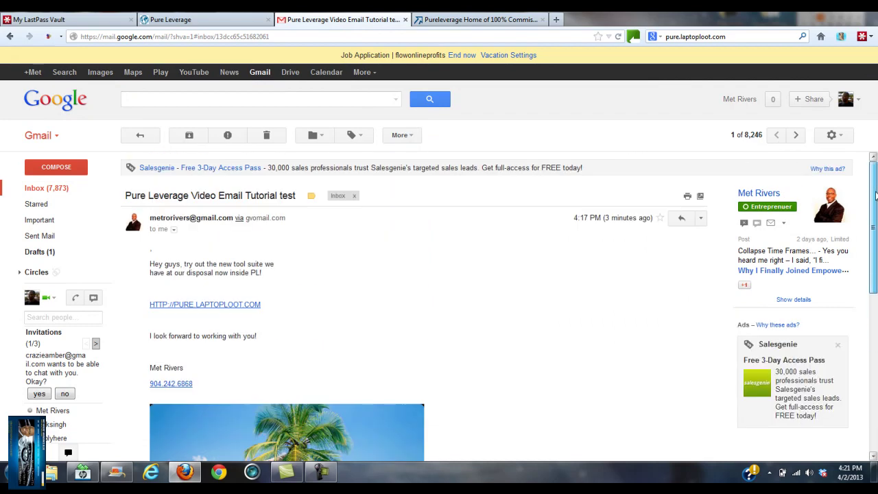
left_click_drag(154, 265, 251, 373)
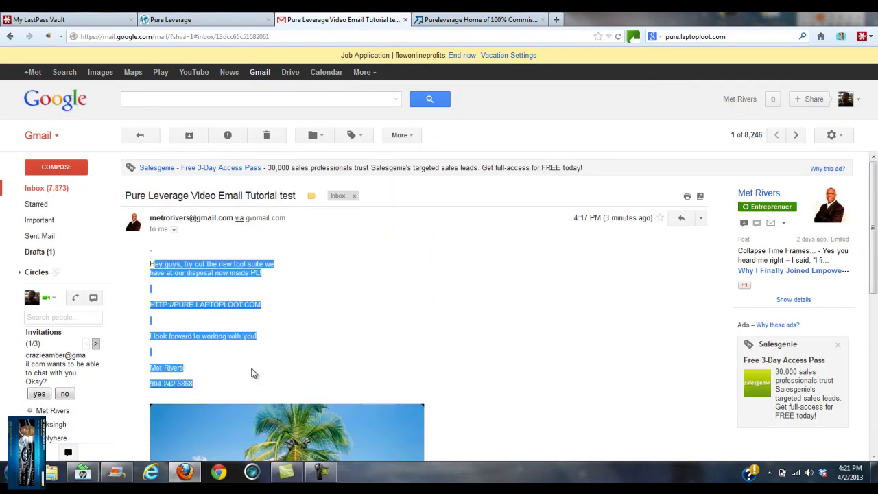
left_click(322, 318)
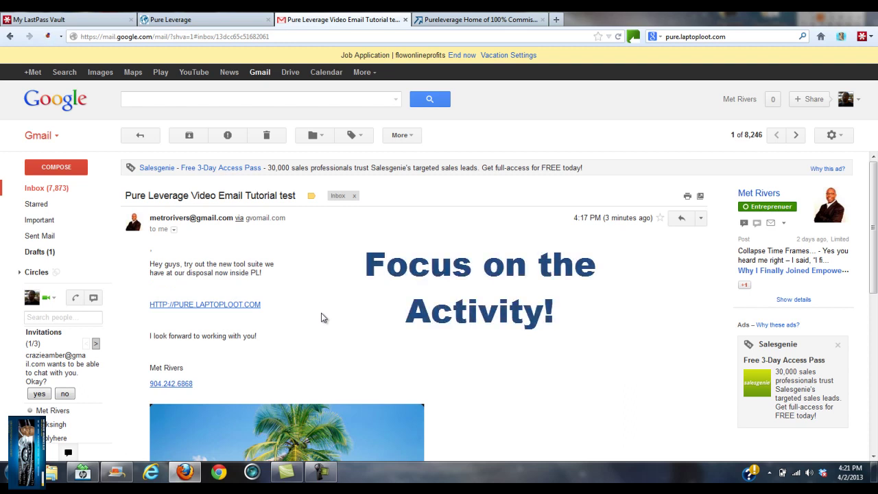
scroll(490, 279, "down", 5)
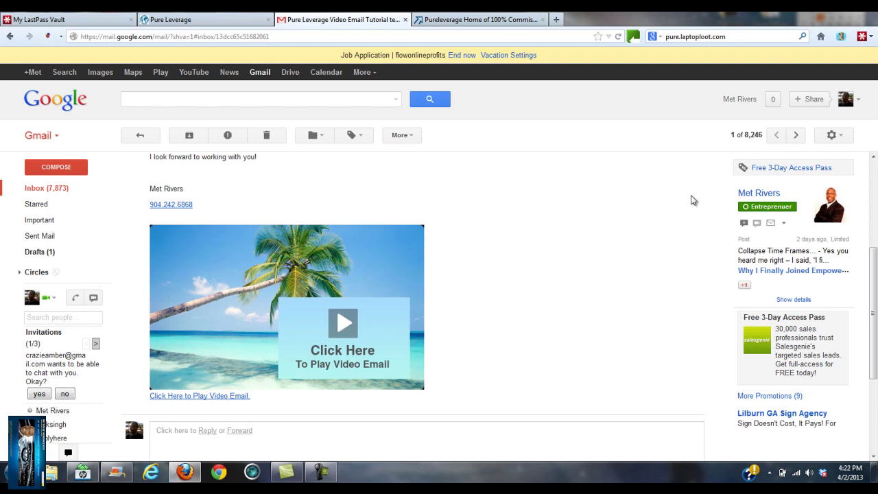
scroll(132, 403, "down", 3)
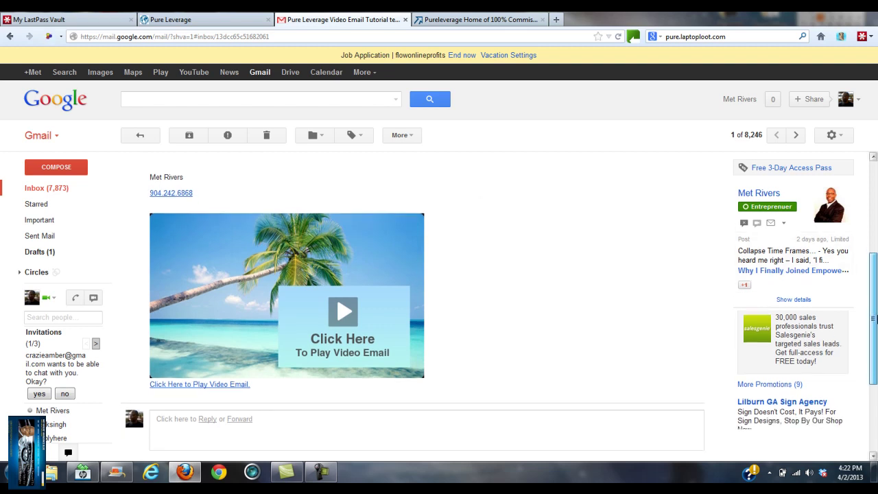
scroll(426, 305, "up", 4)
scroll(538, 107, "up", 2)
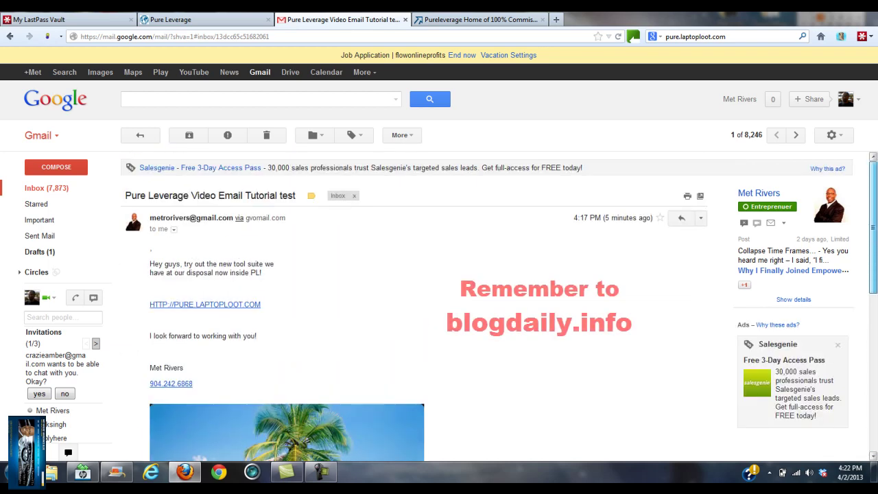